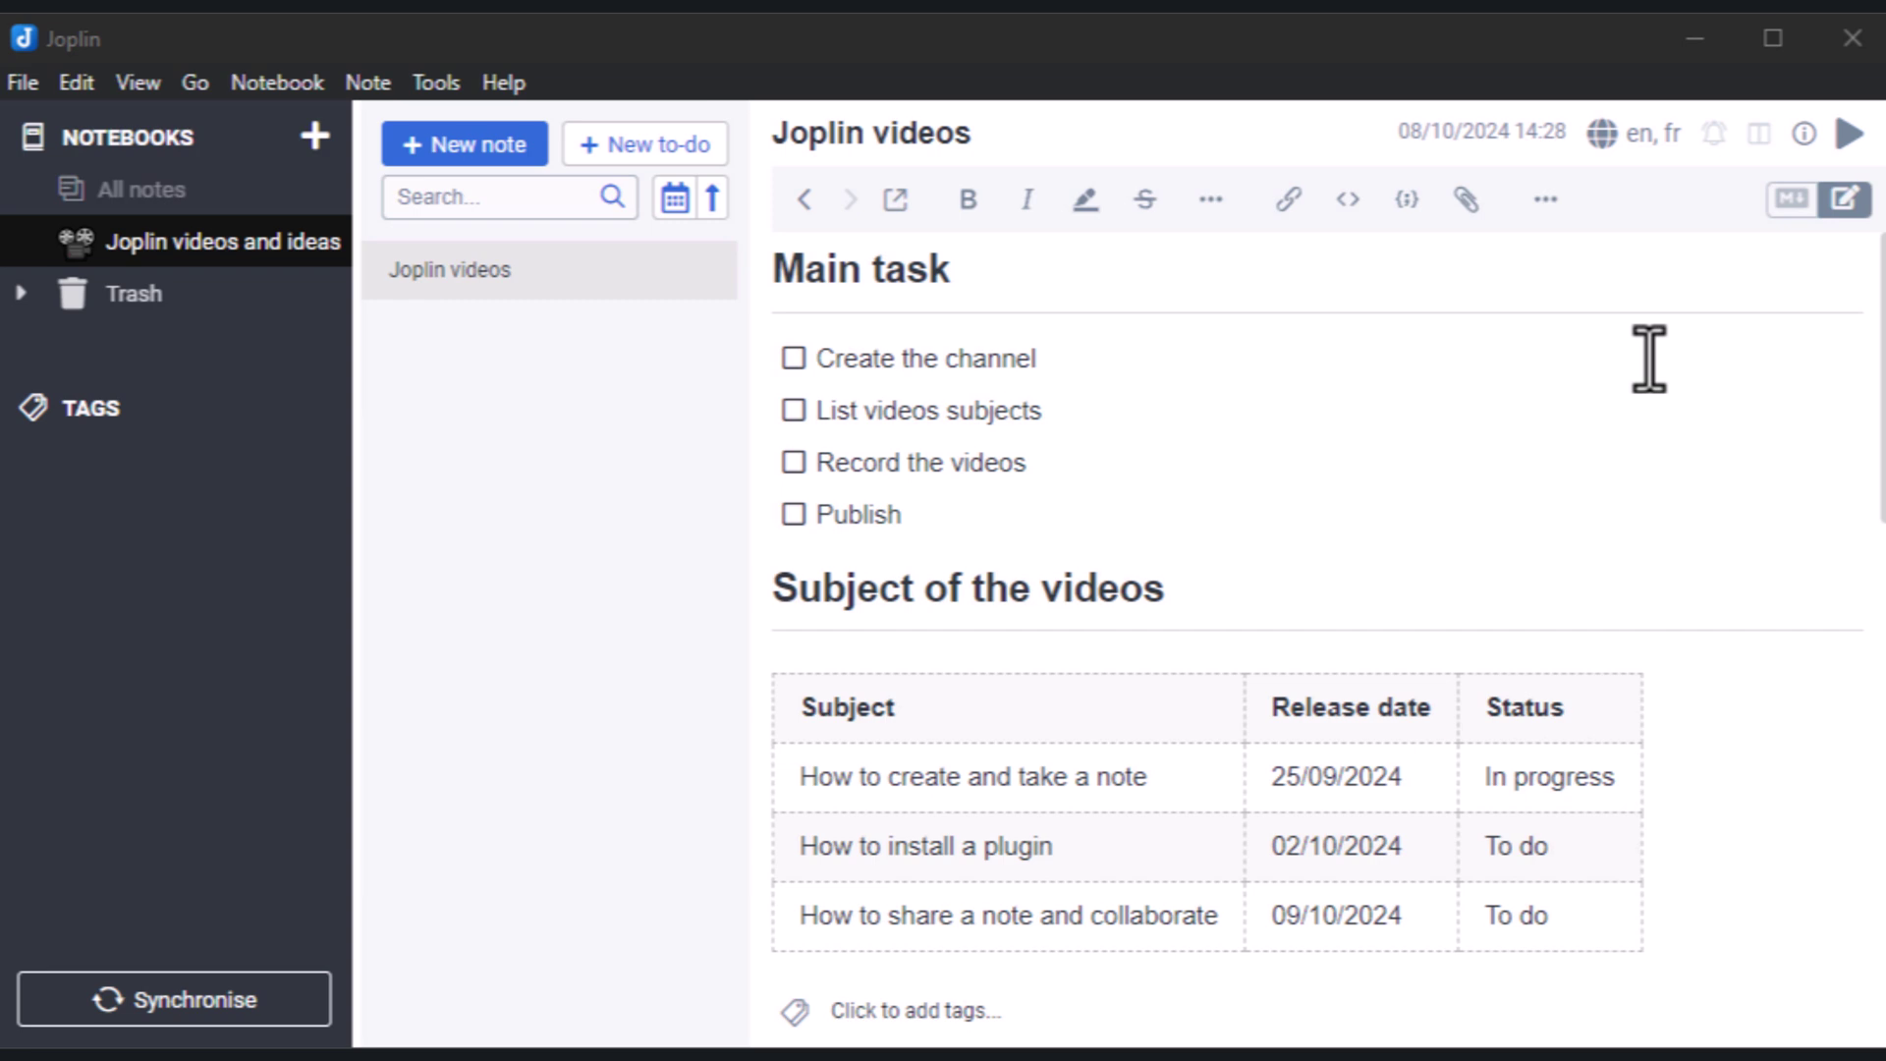
Create the 'Videos materials' notebook with a toolbox emoji icon.
left_click(314, 135)
type("Videos materials")
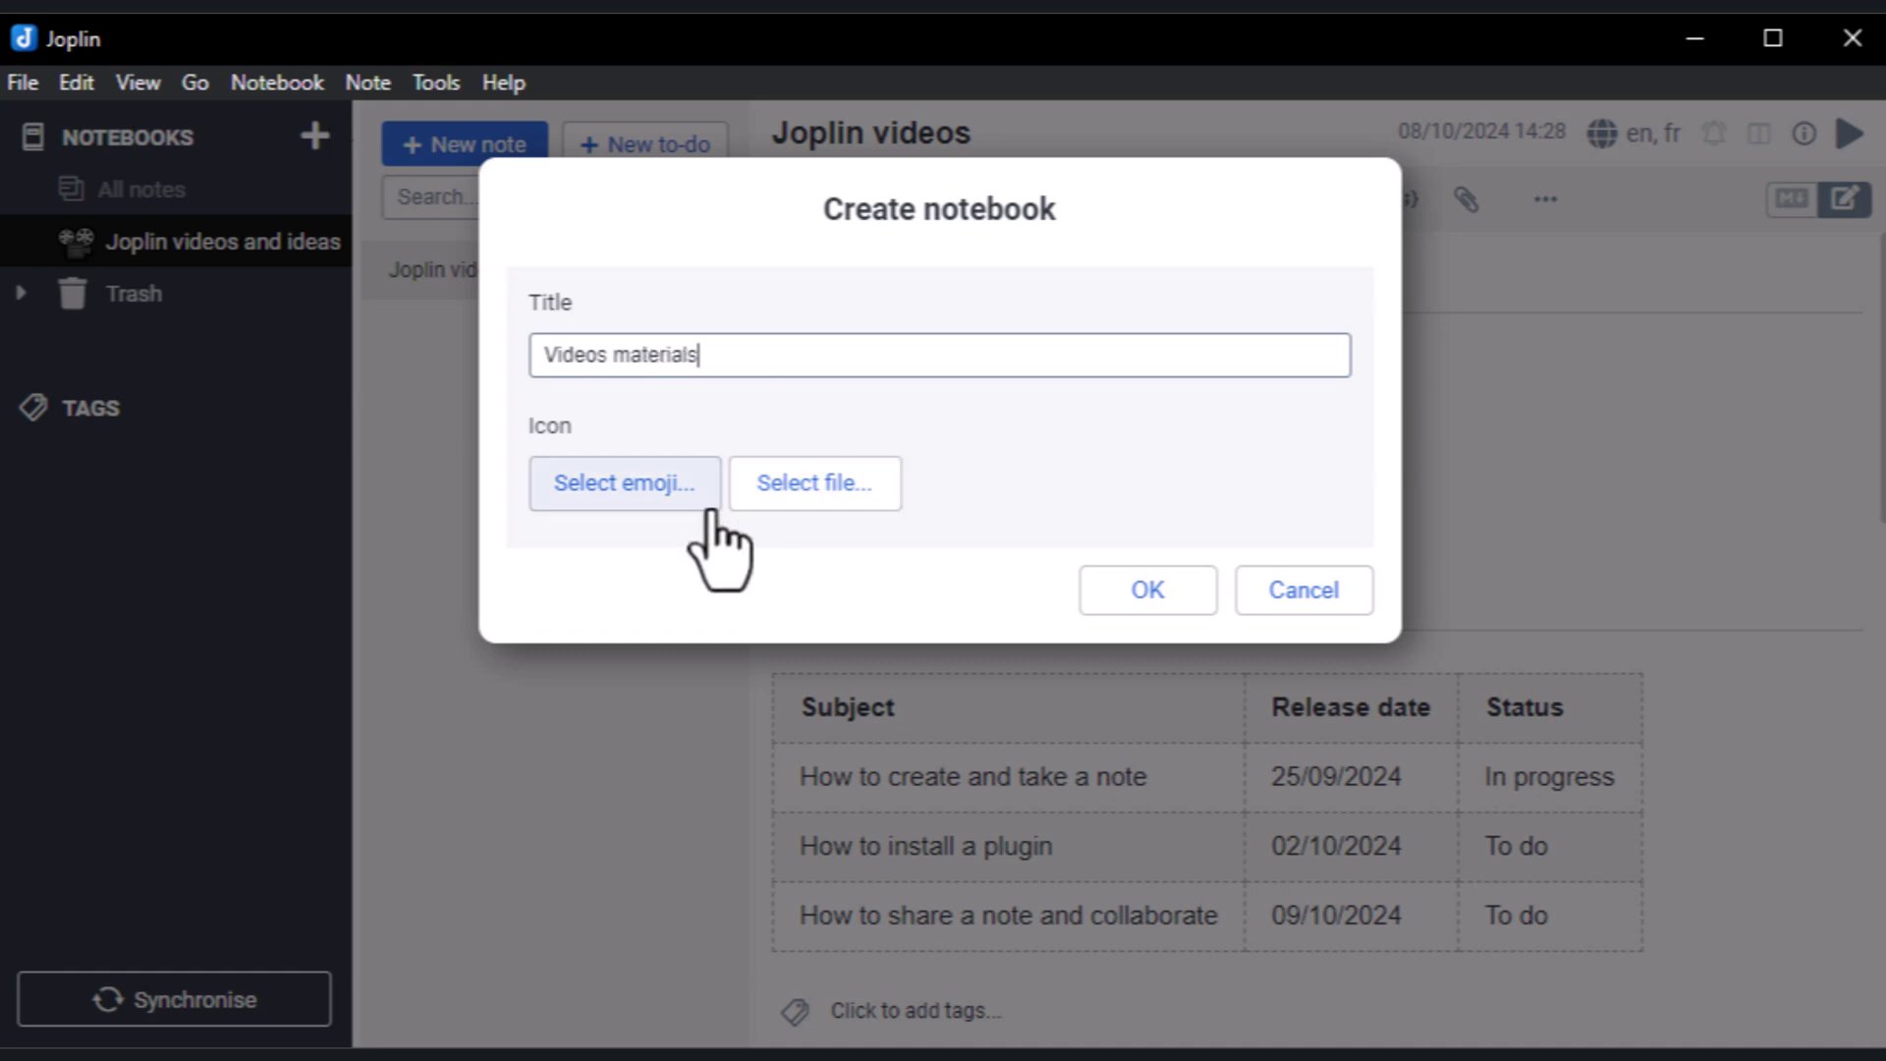
left_click(662, 479)
type("t")
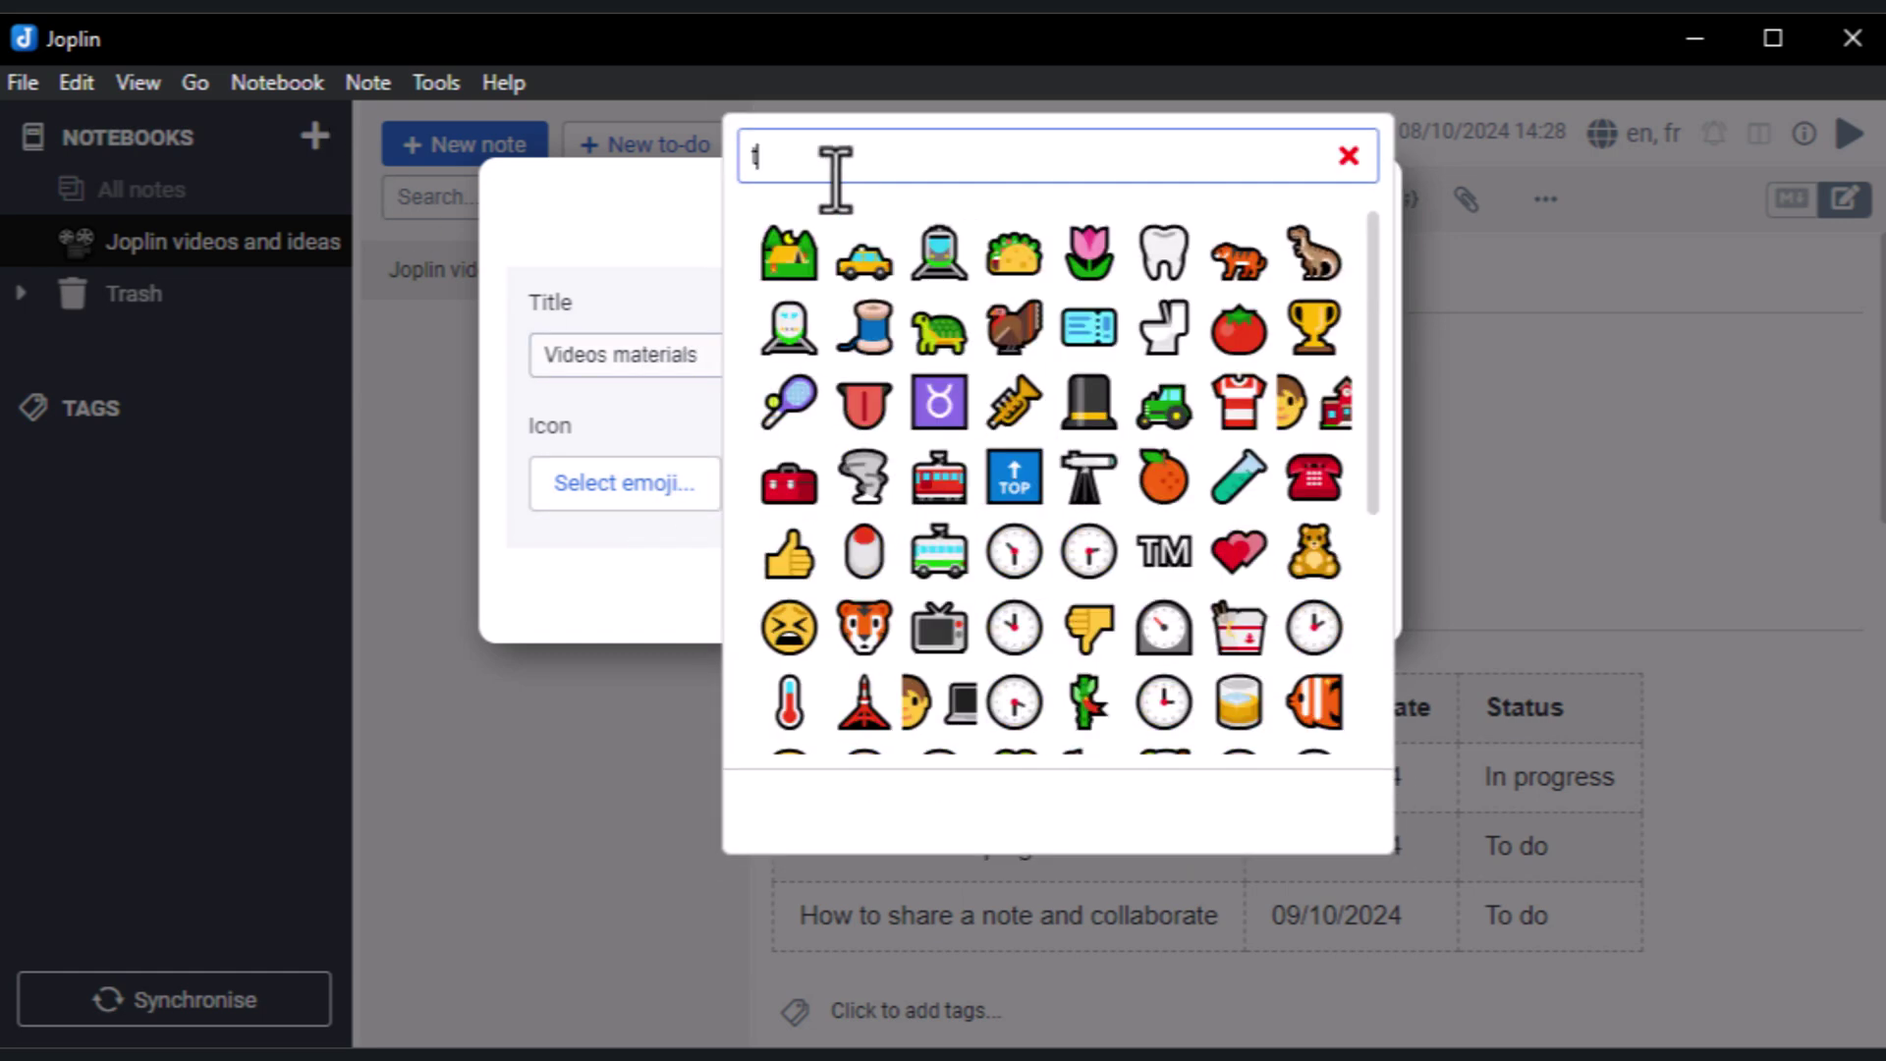
type("ool")
left_click(794, 260)
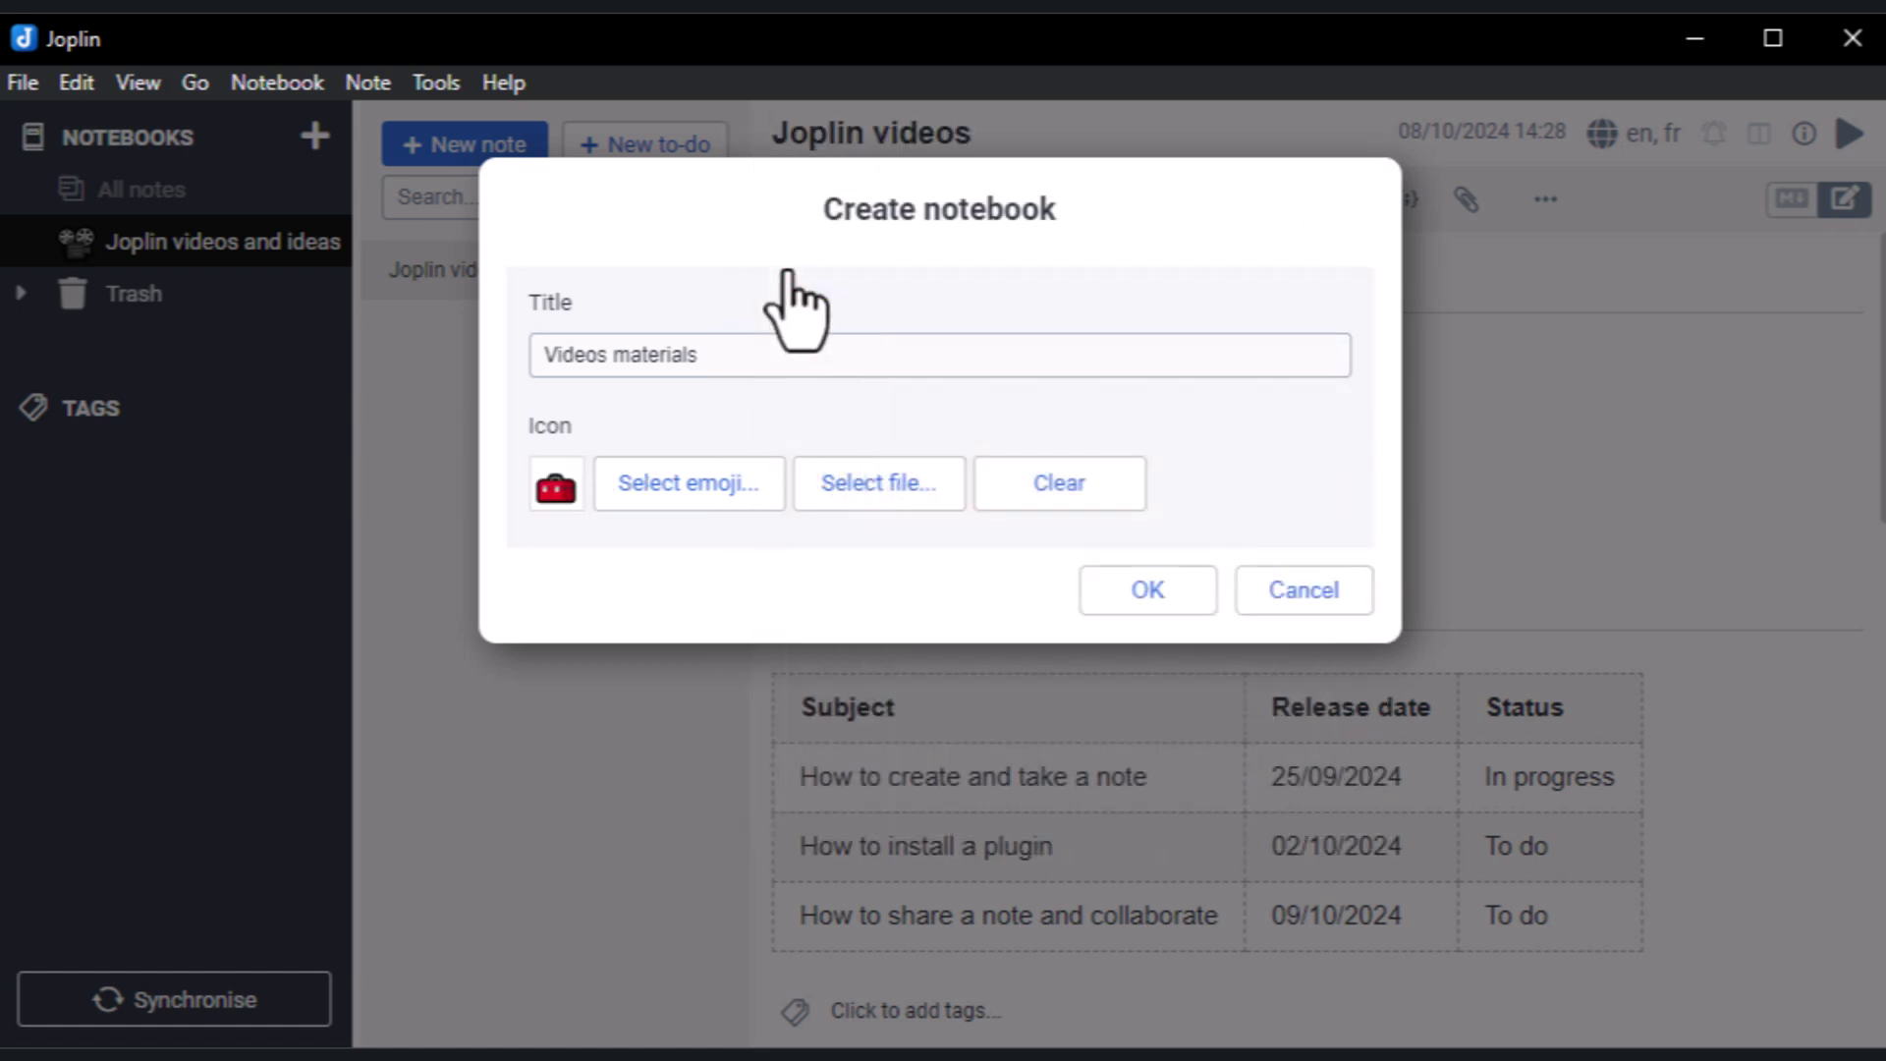
Add 'Inspiring content' and 'Stats' sub-notebooks inside Videos materials.
left_click(1148, 590)
right_click(235, 295)
left_click(340, 303)
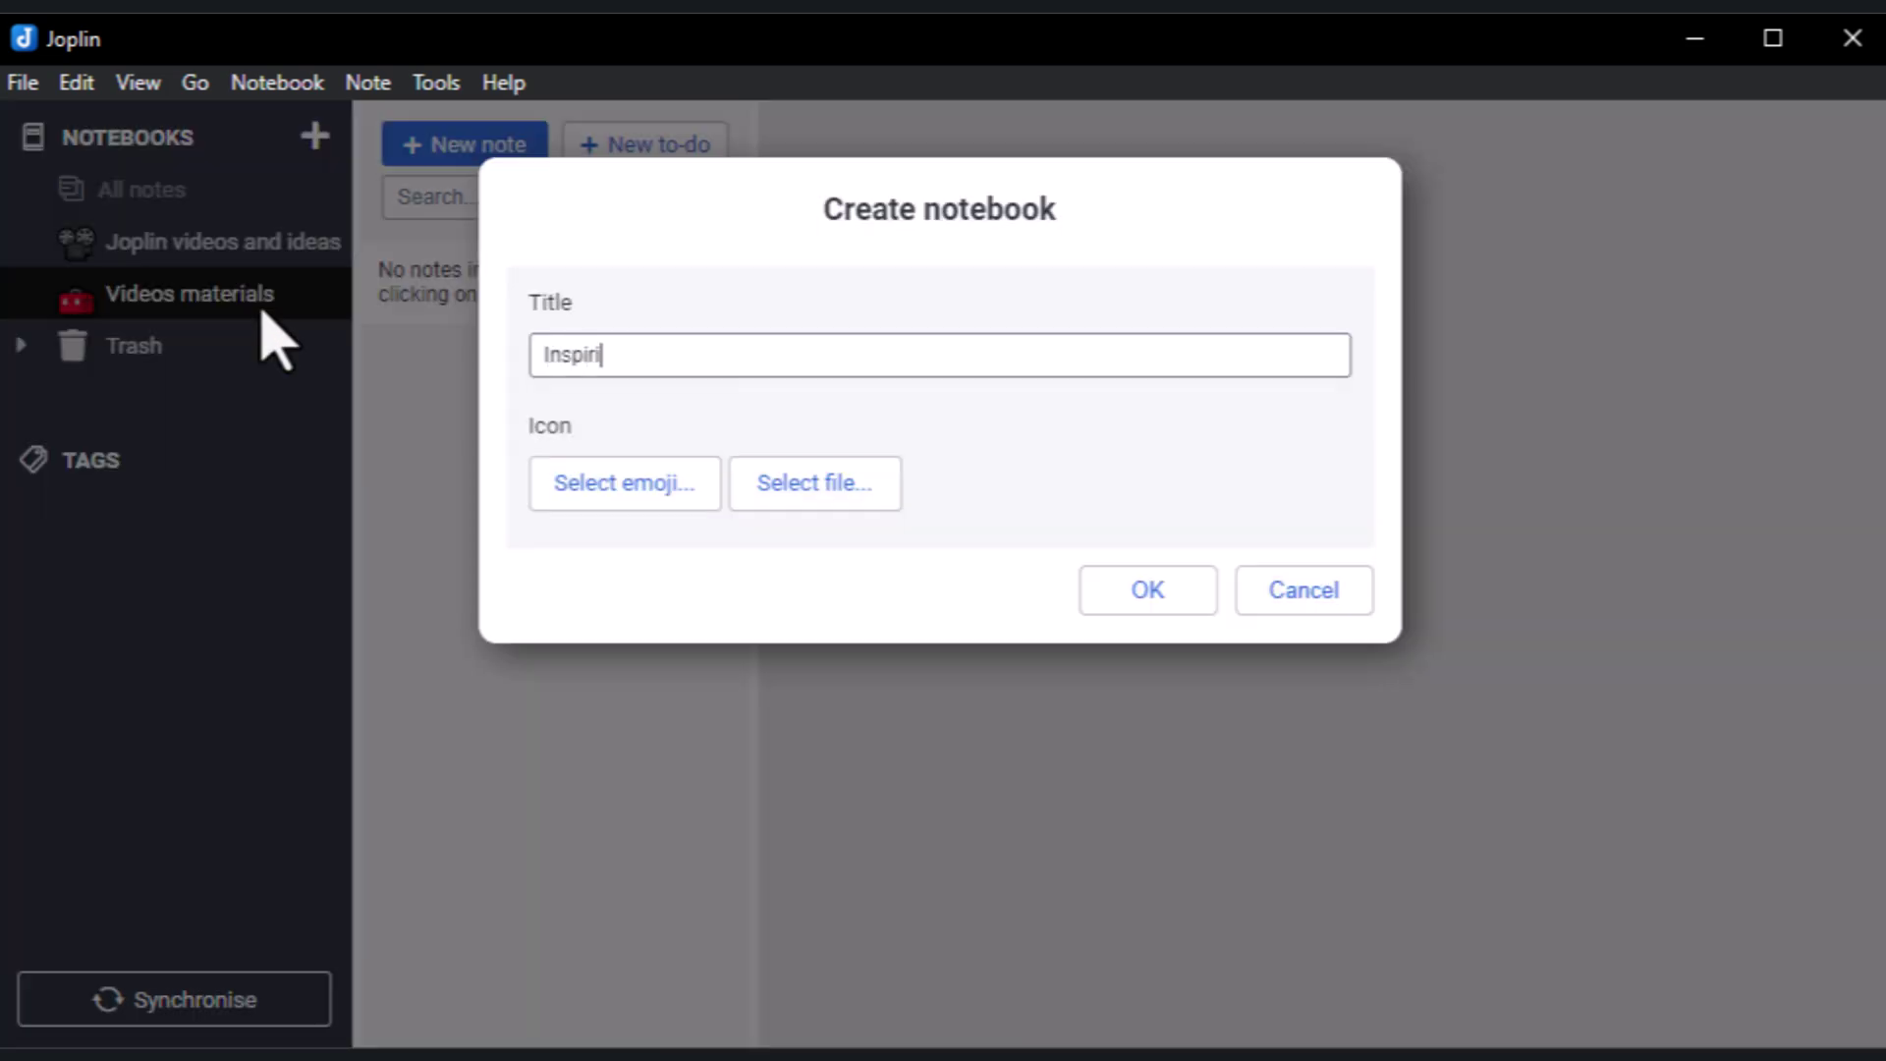
left_click(1148, 590)
right_click(240, 294)
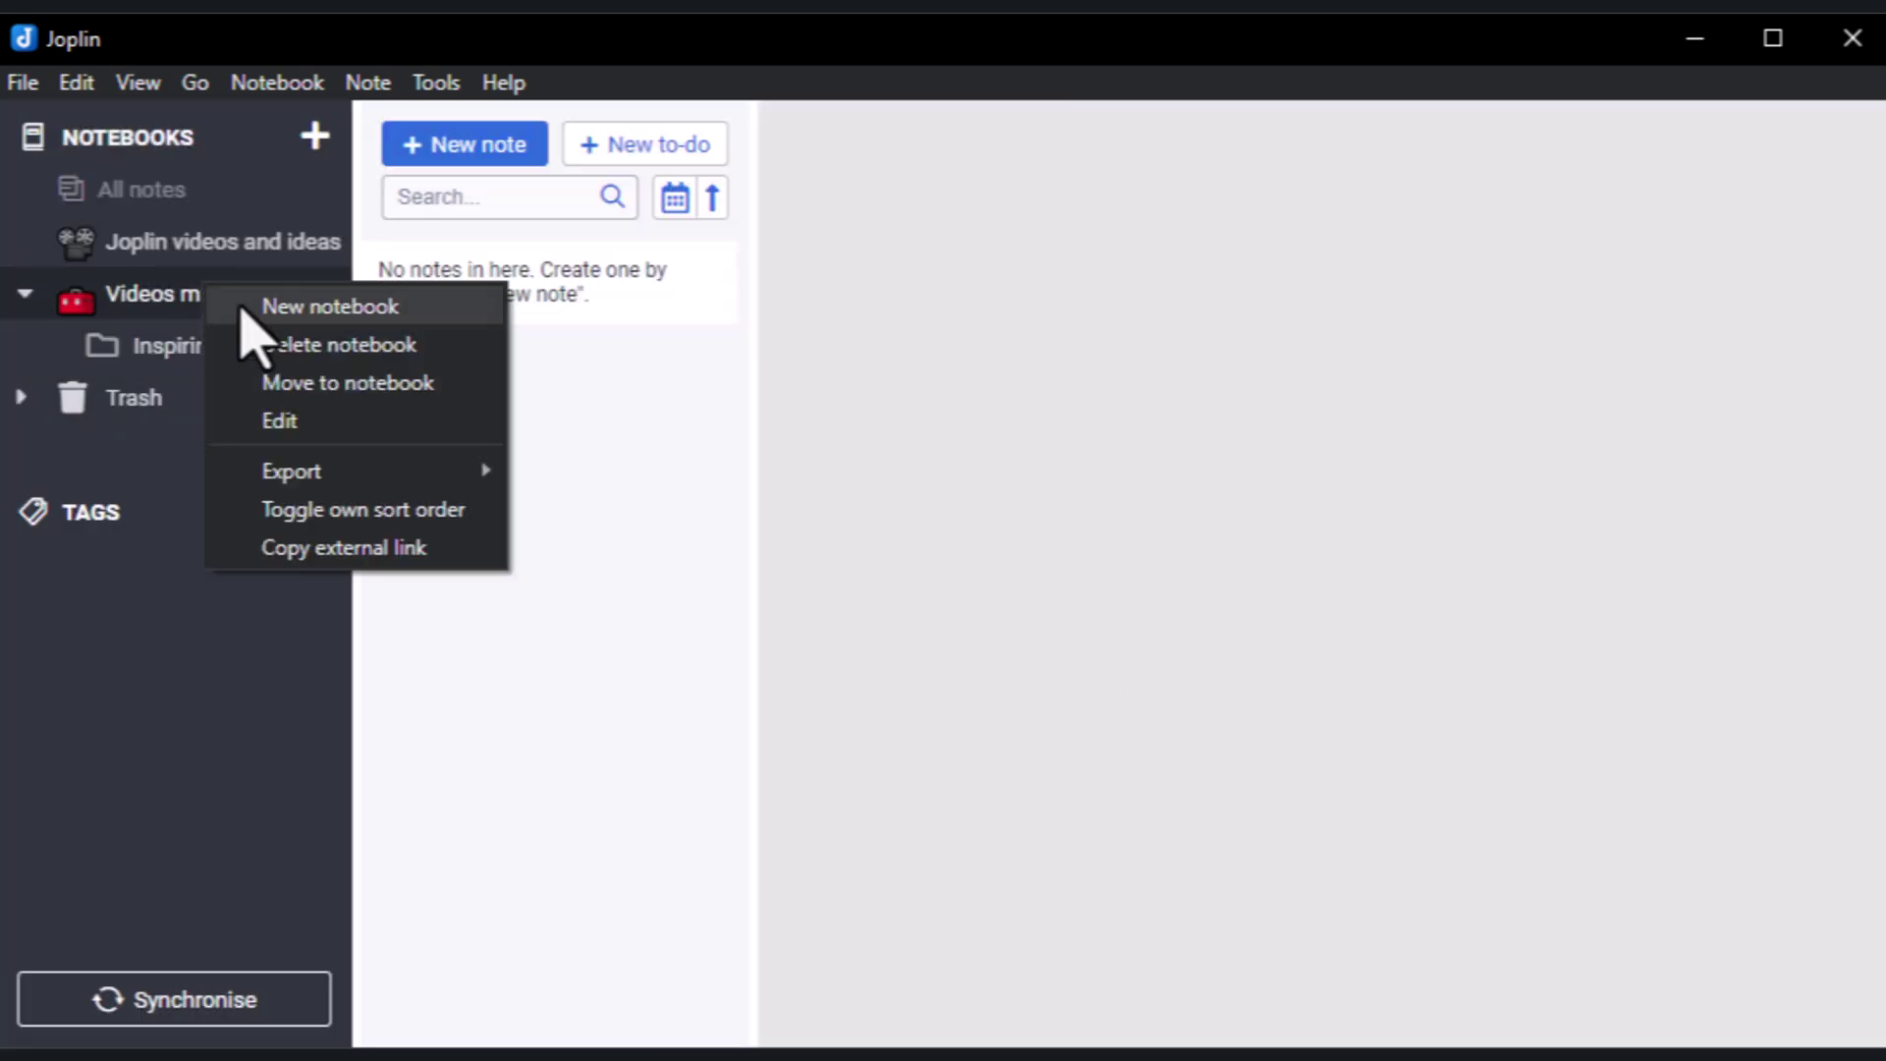
left_click(259, 305)
type("Stats")
left_click(1198, 584)
Create an 'Article about open source' note in Inspiring content containing the pasted article text.
left_click(218, 348)
type("Article")
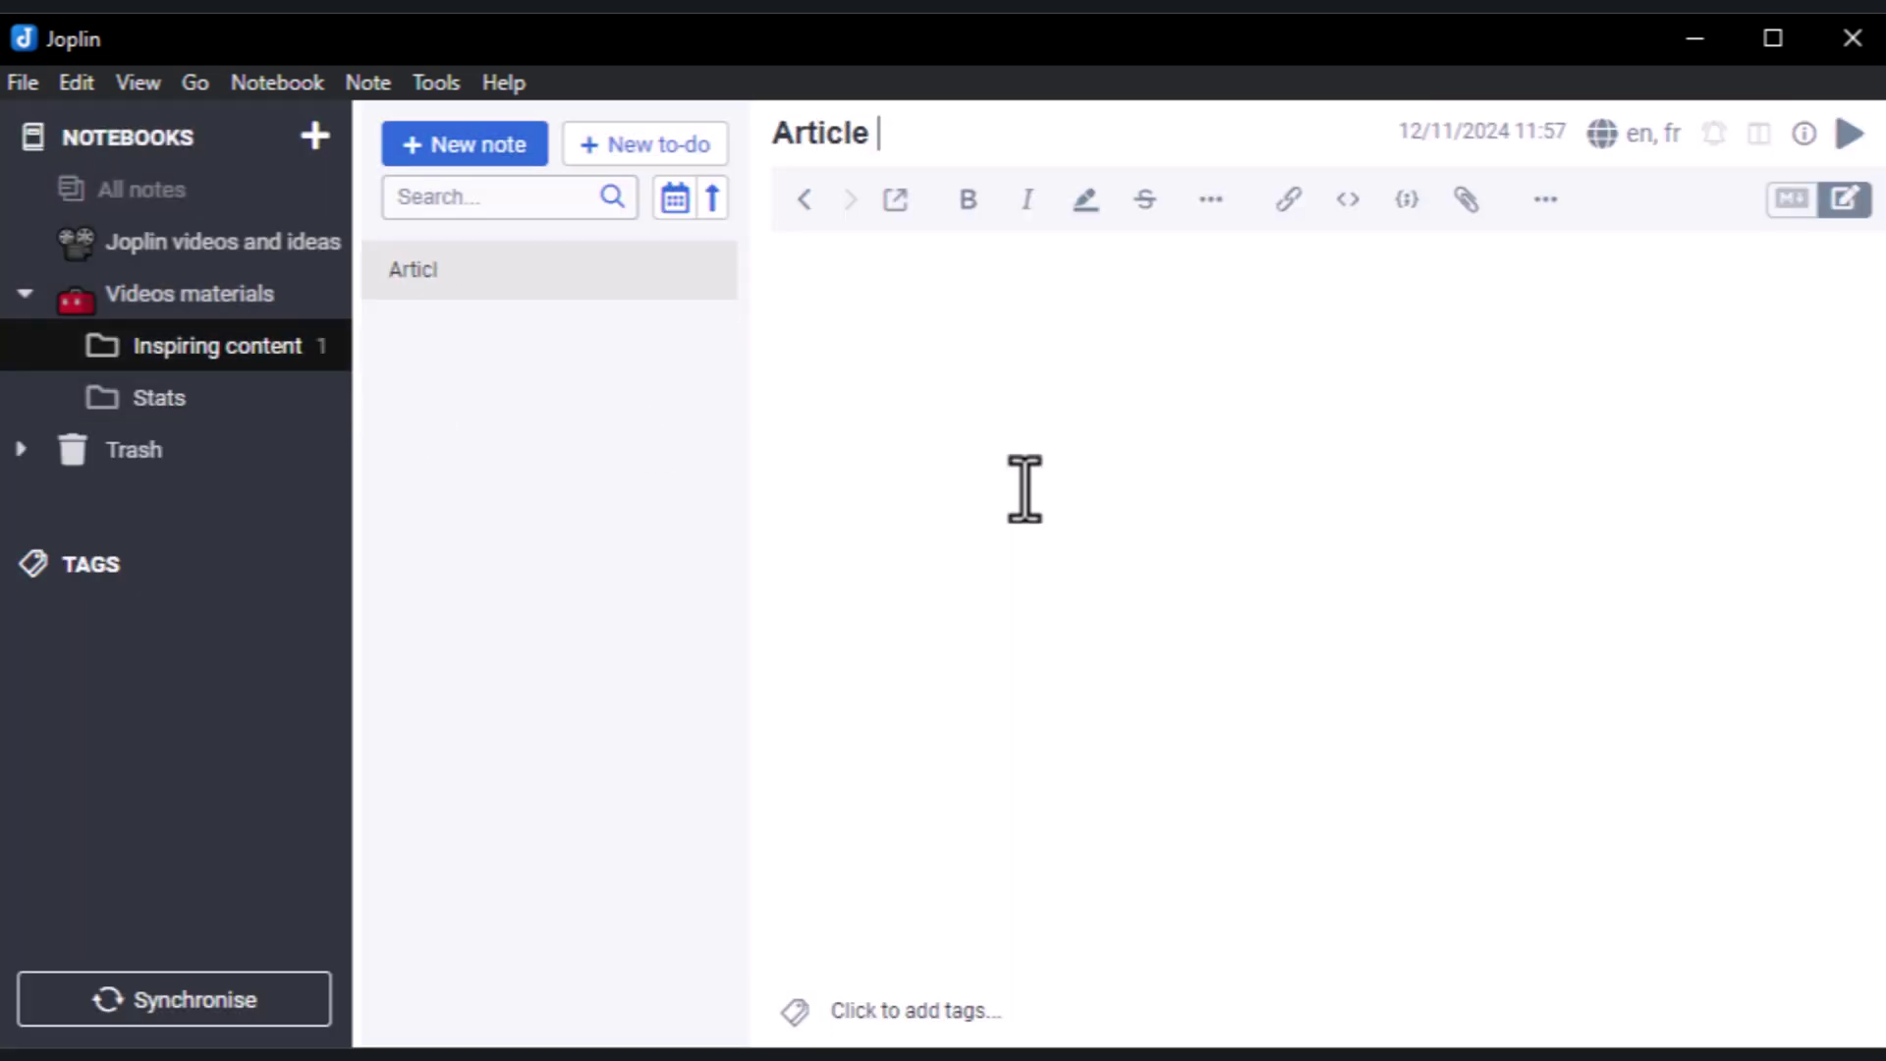
type("about open source")
left_click(1060, 310)
key("ctrl+v")
scroll(935, 409, "up", 10)
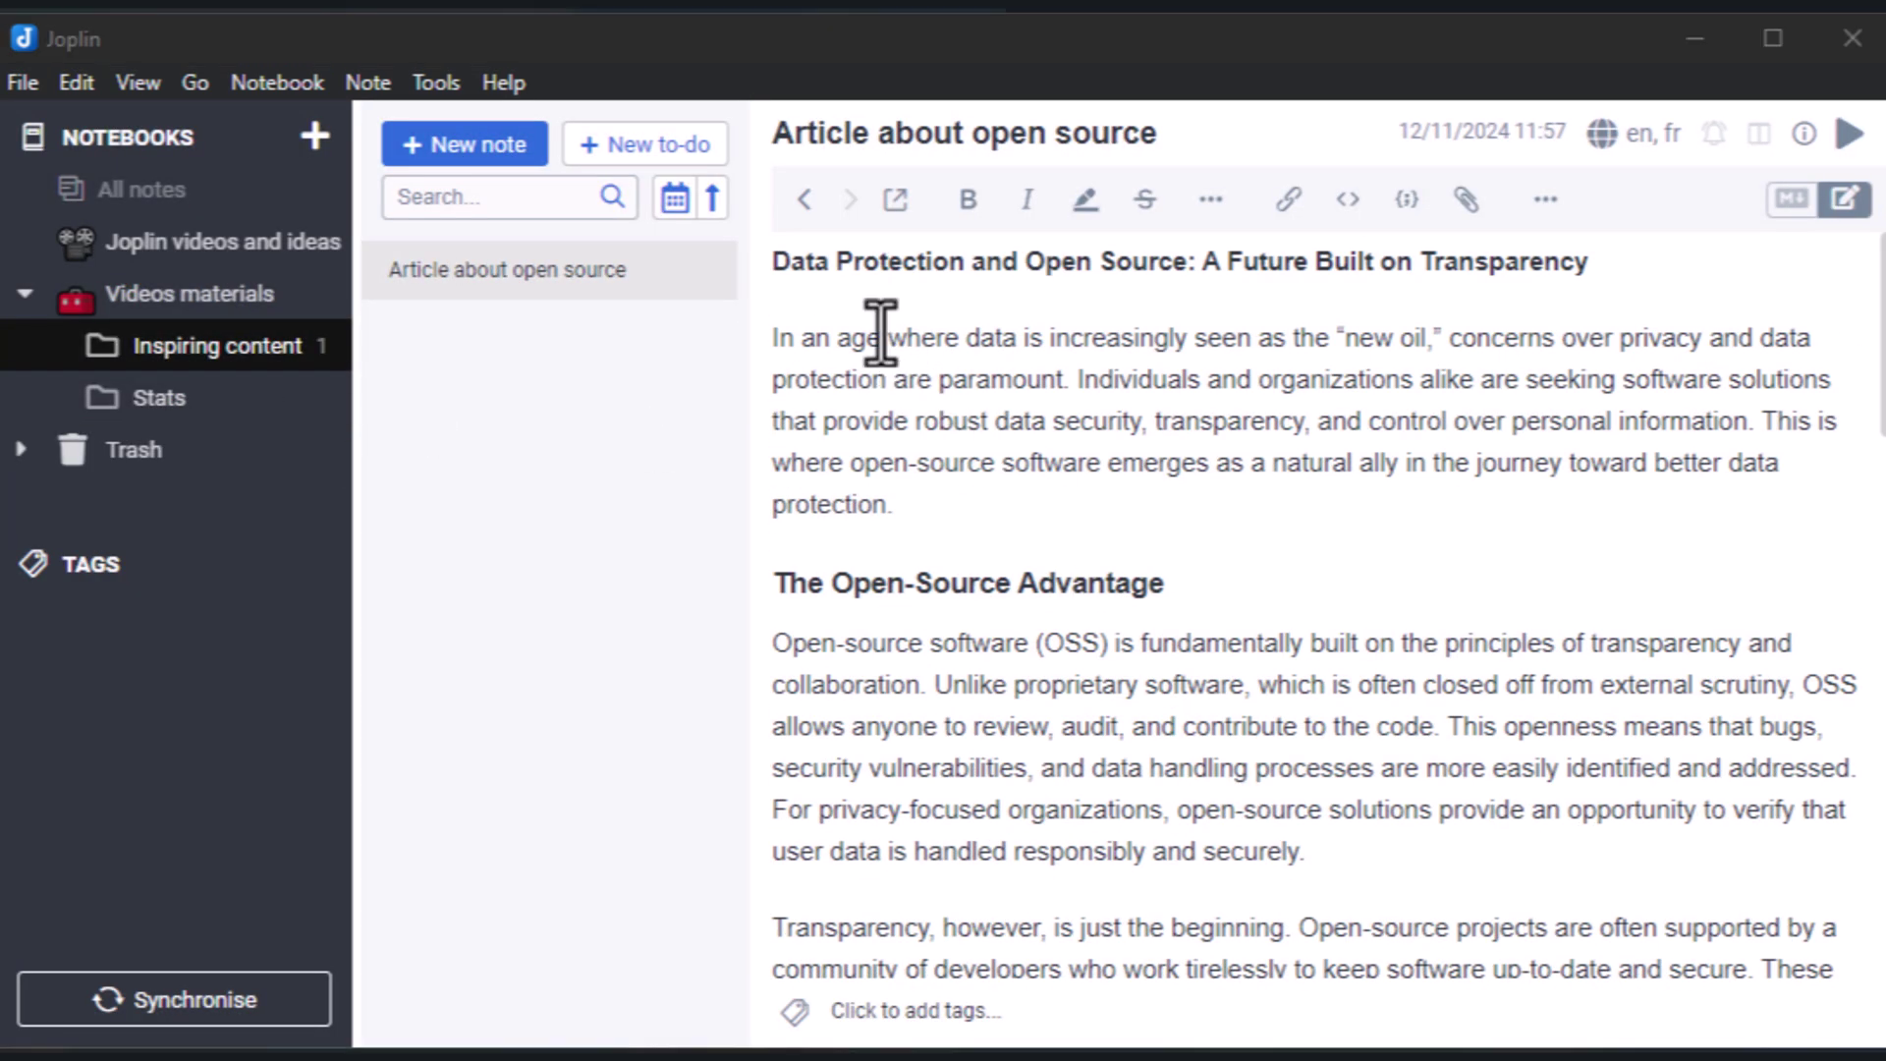
Add the tags 'article', 'inspiring content' and 'open source' to the article note.
right_click(610, 290)
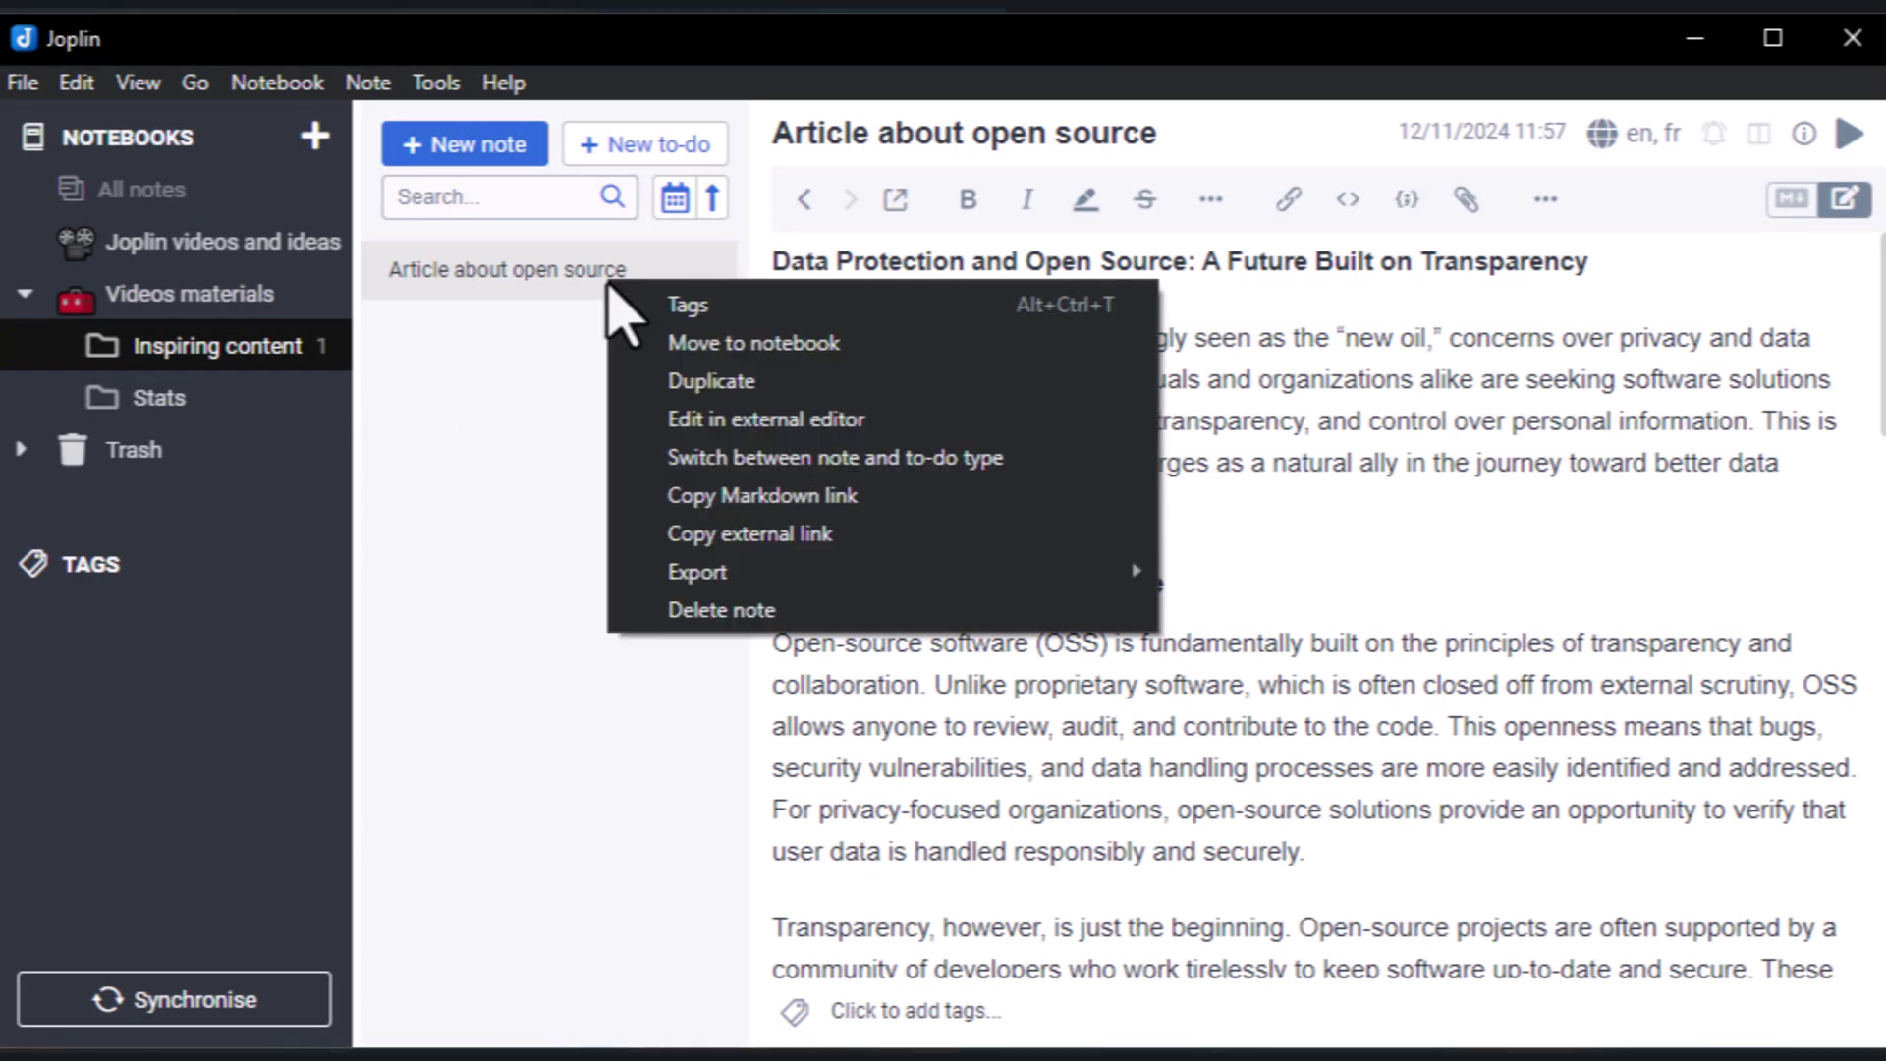
left_click(665, 303)
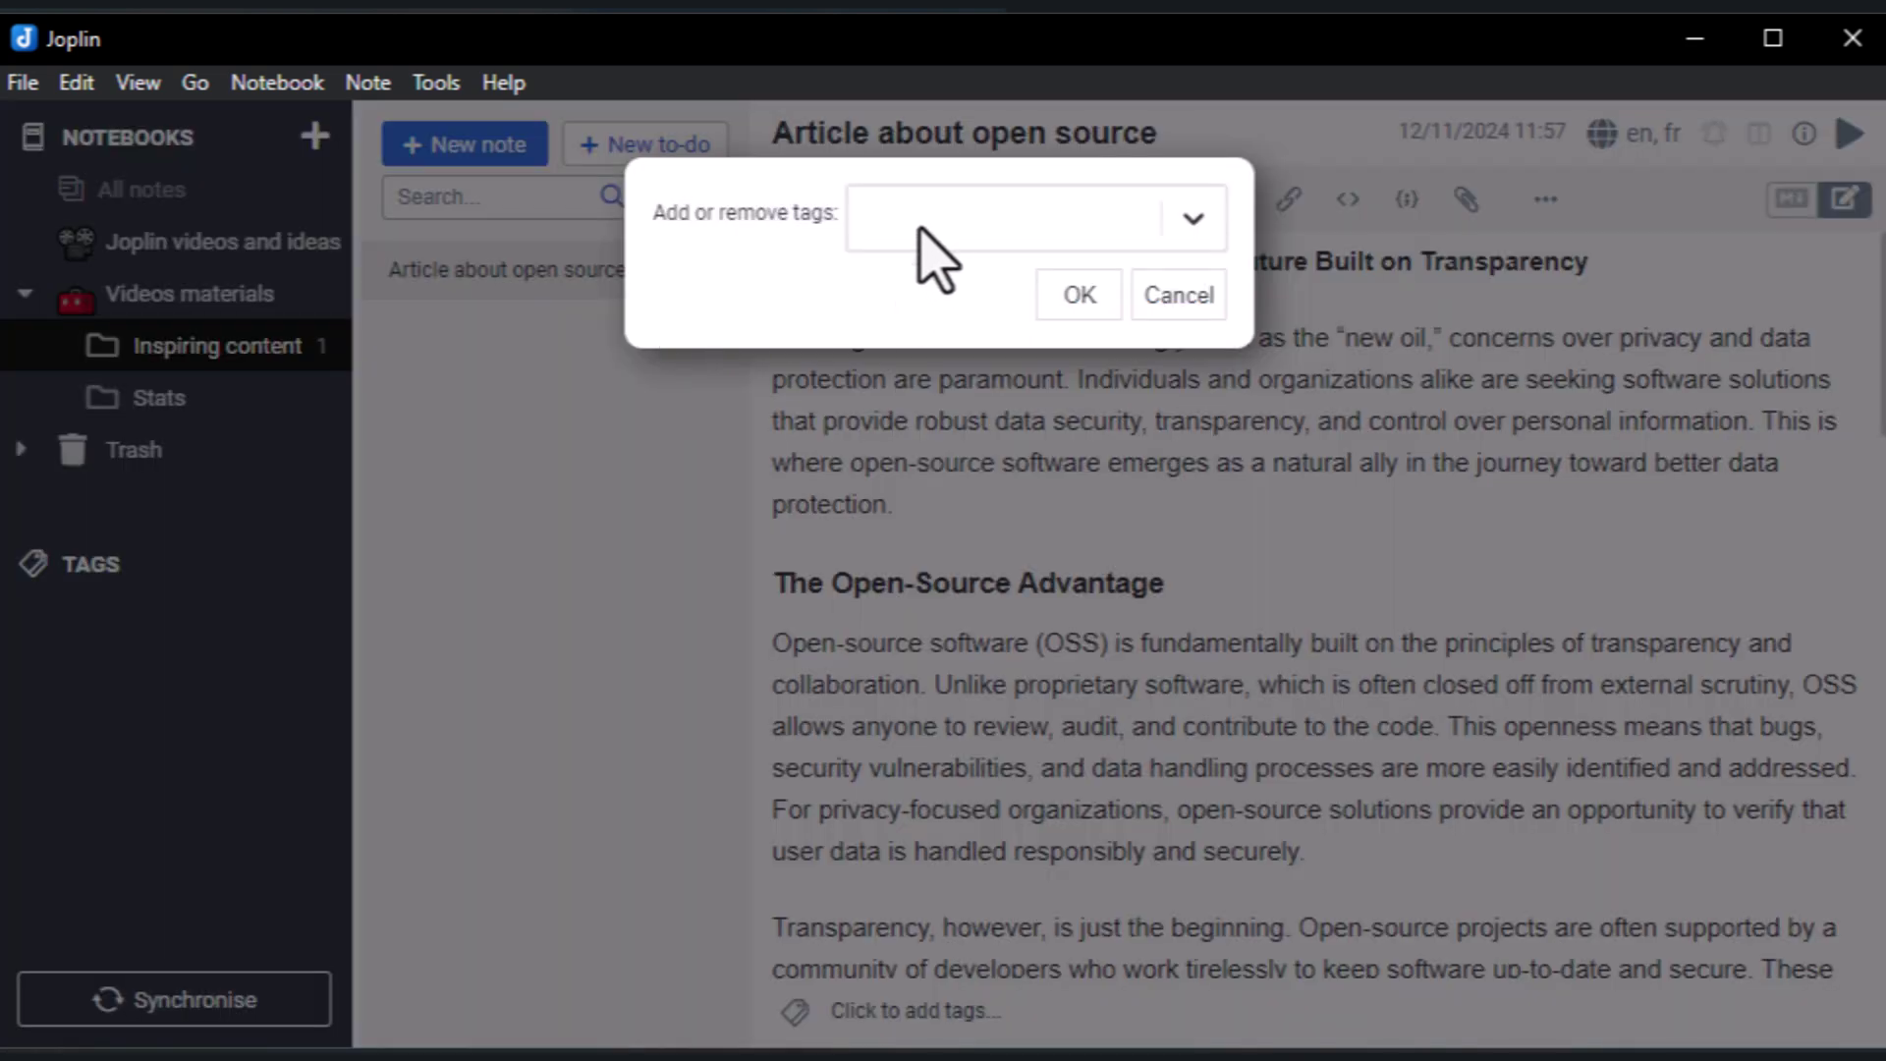
type("article")
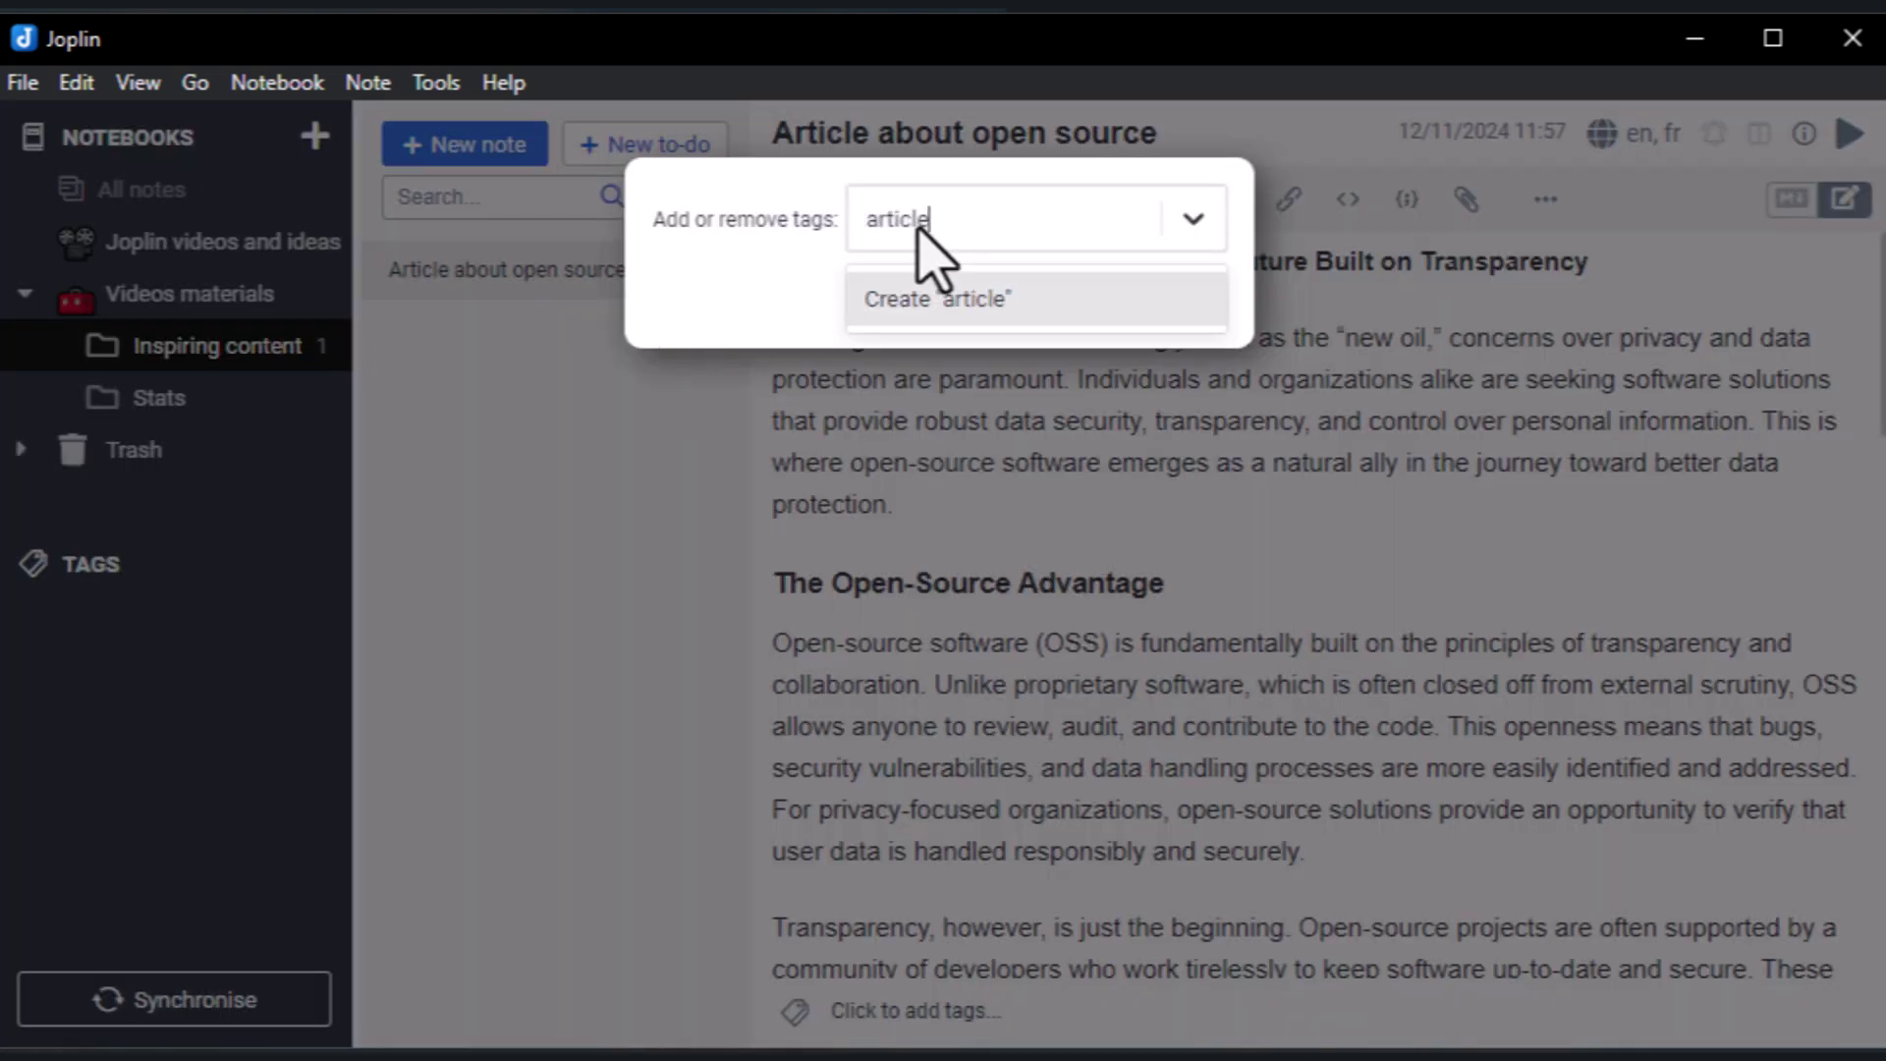
left_click(947, 304)
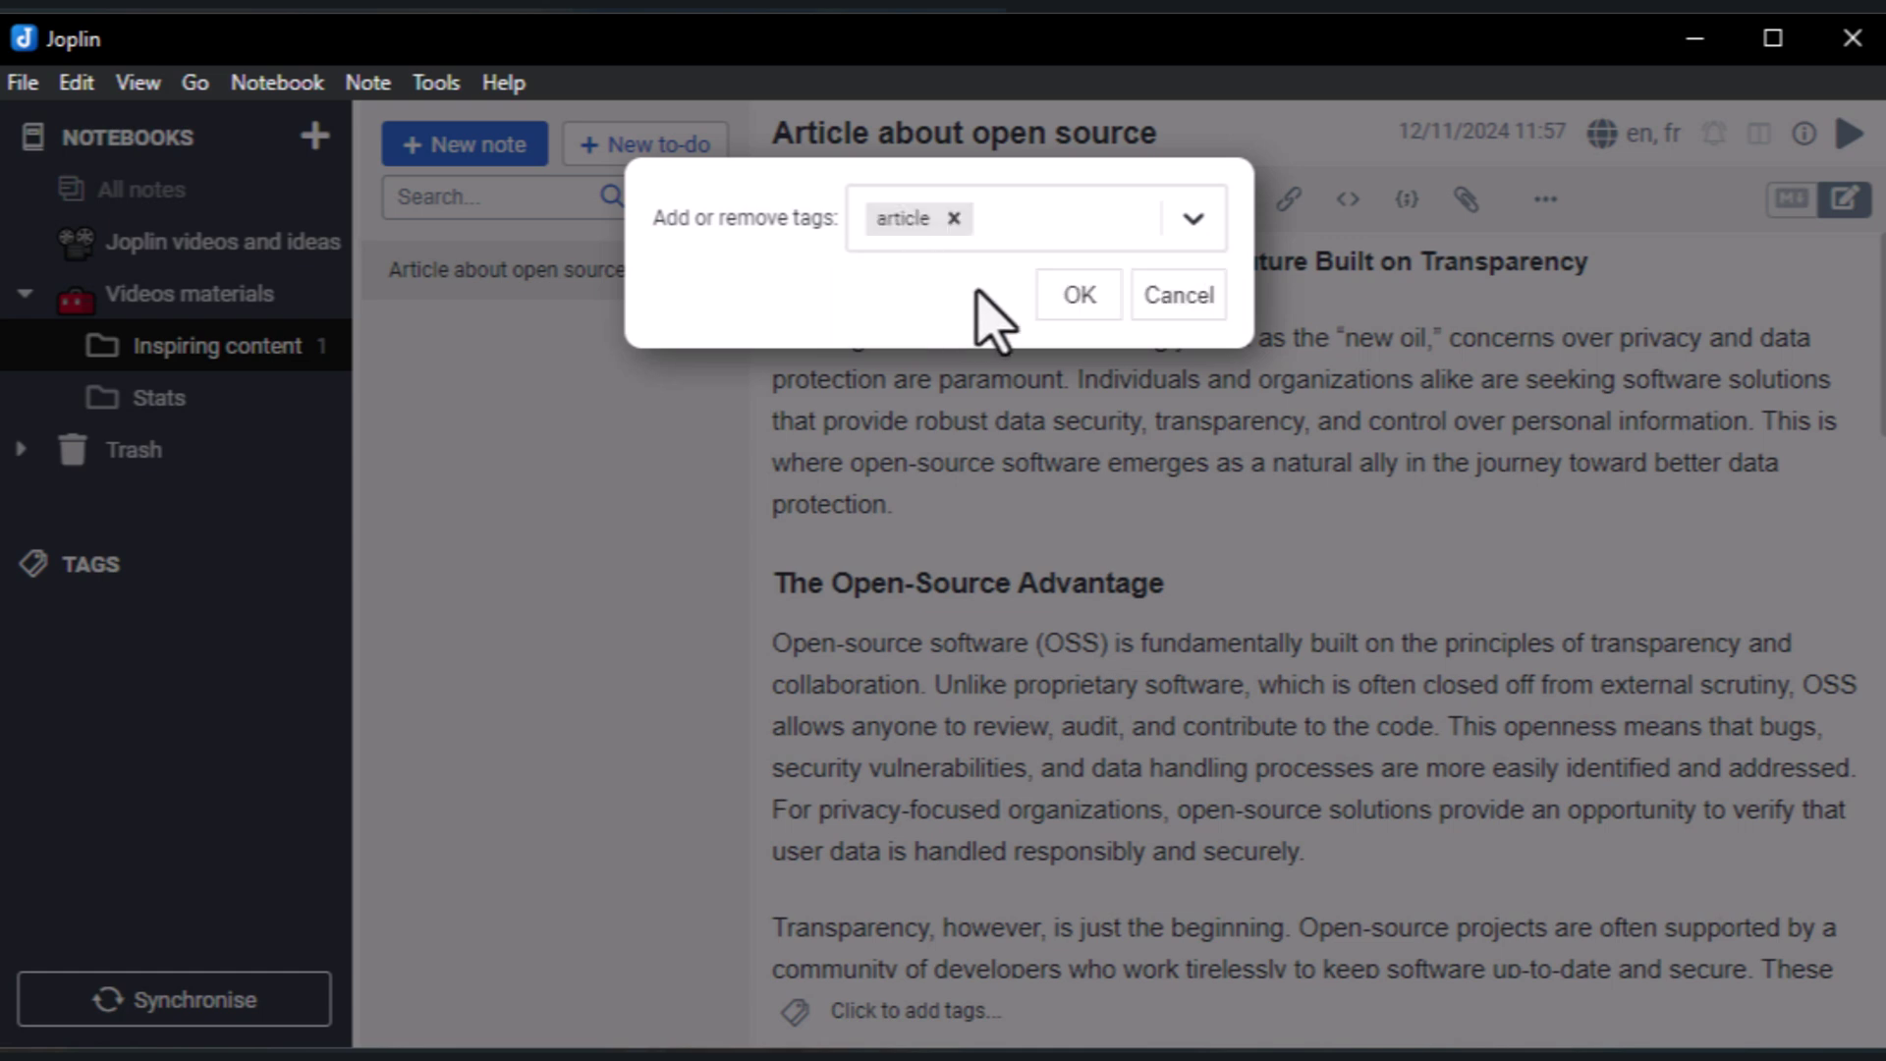
left_click(1039, 237)
type("inspiri")
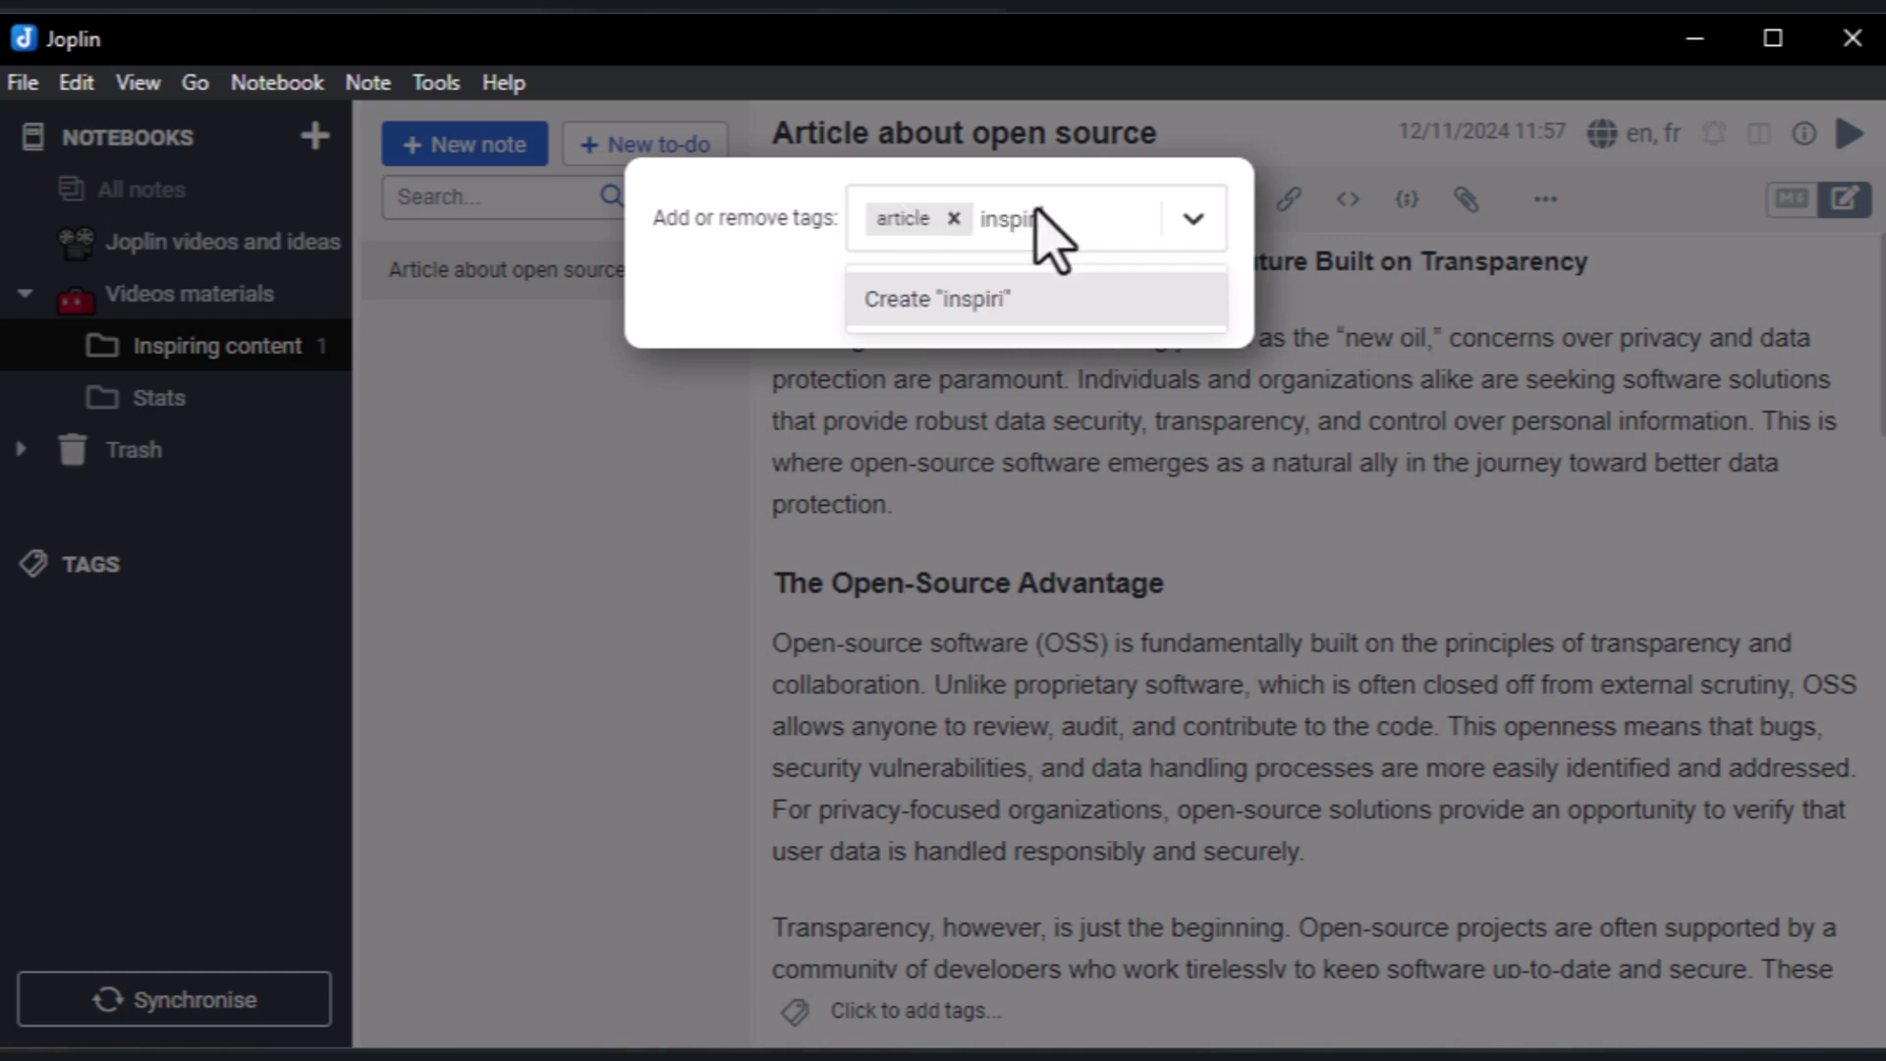
type("ng content")
key("Return")
type("open source")
key("Return")
left_click(1205, 299)
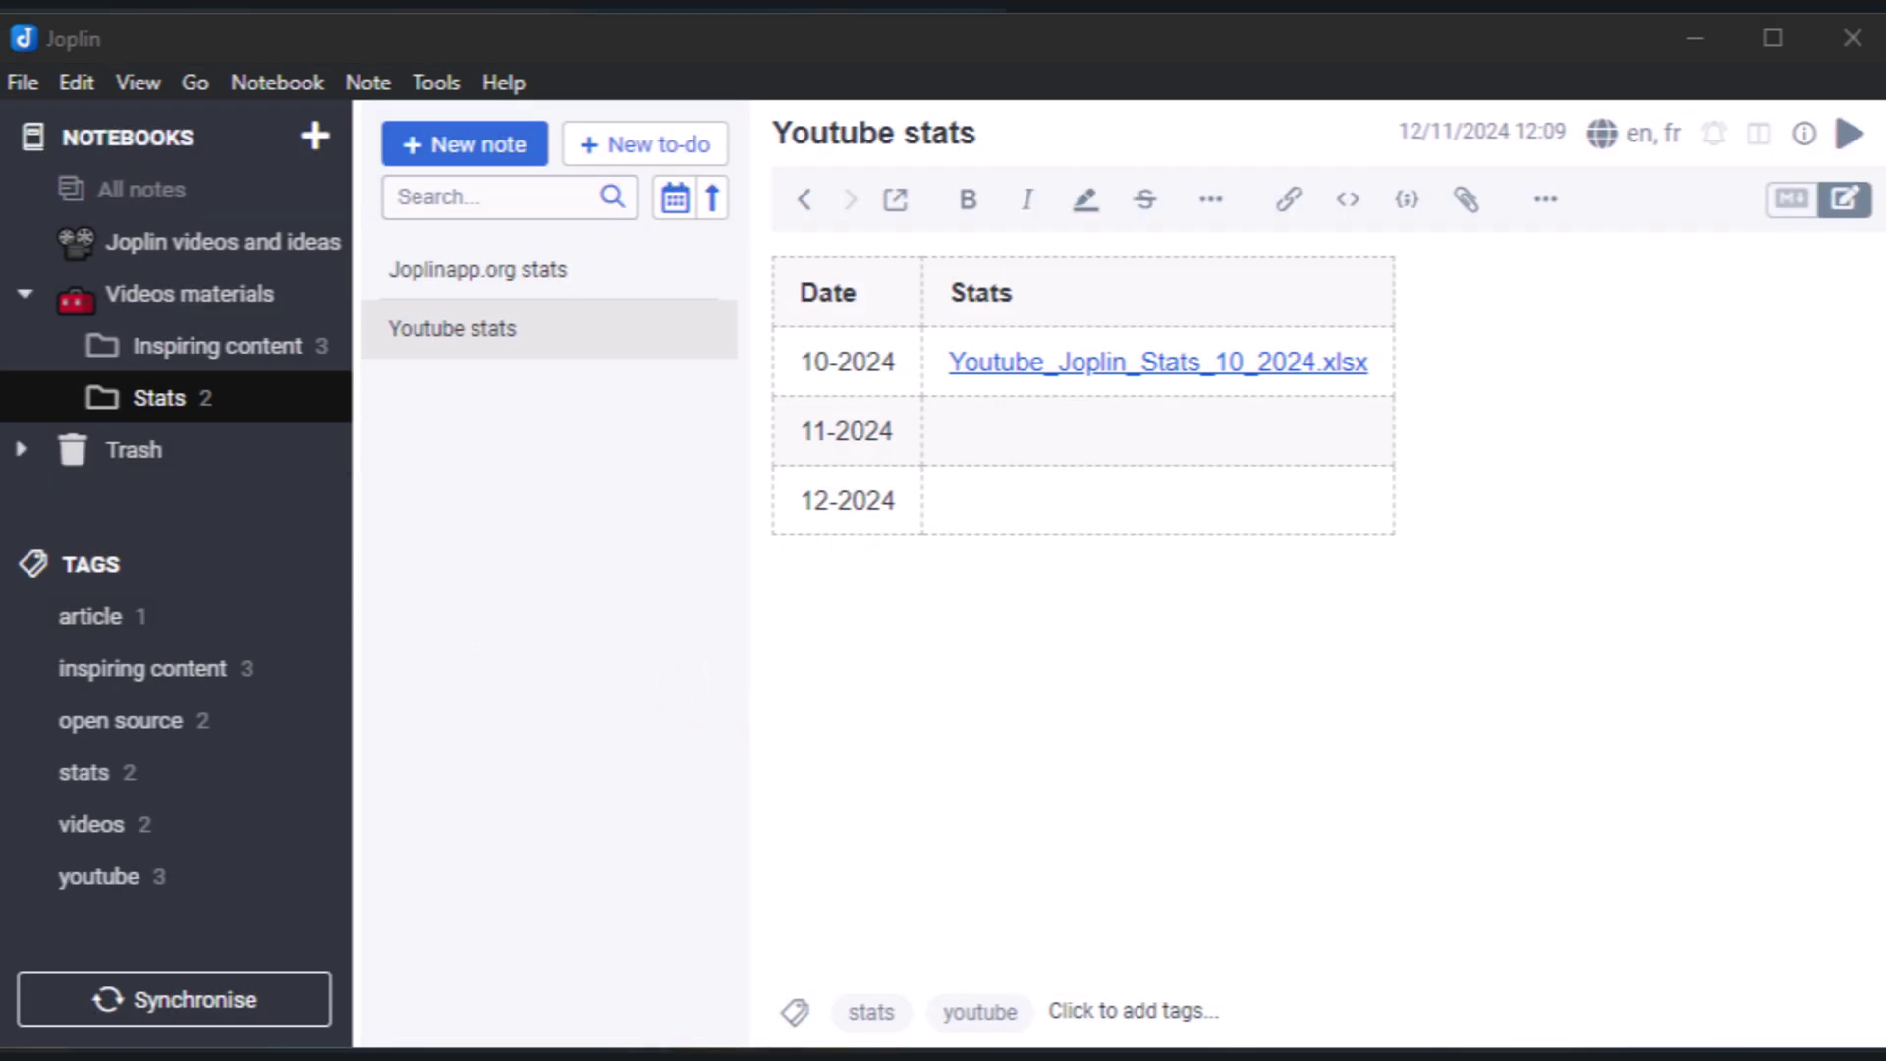
Browse the Joplin videos and ideas, Videos materials and Inspiring content notebooks.
left_click(206, 344)
left_click(251, 254)
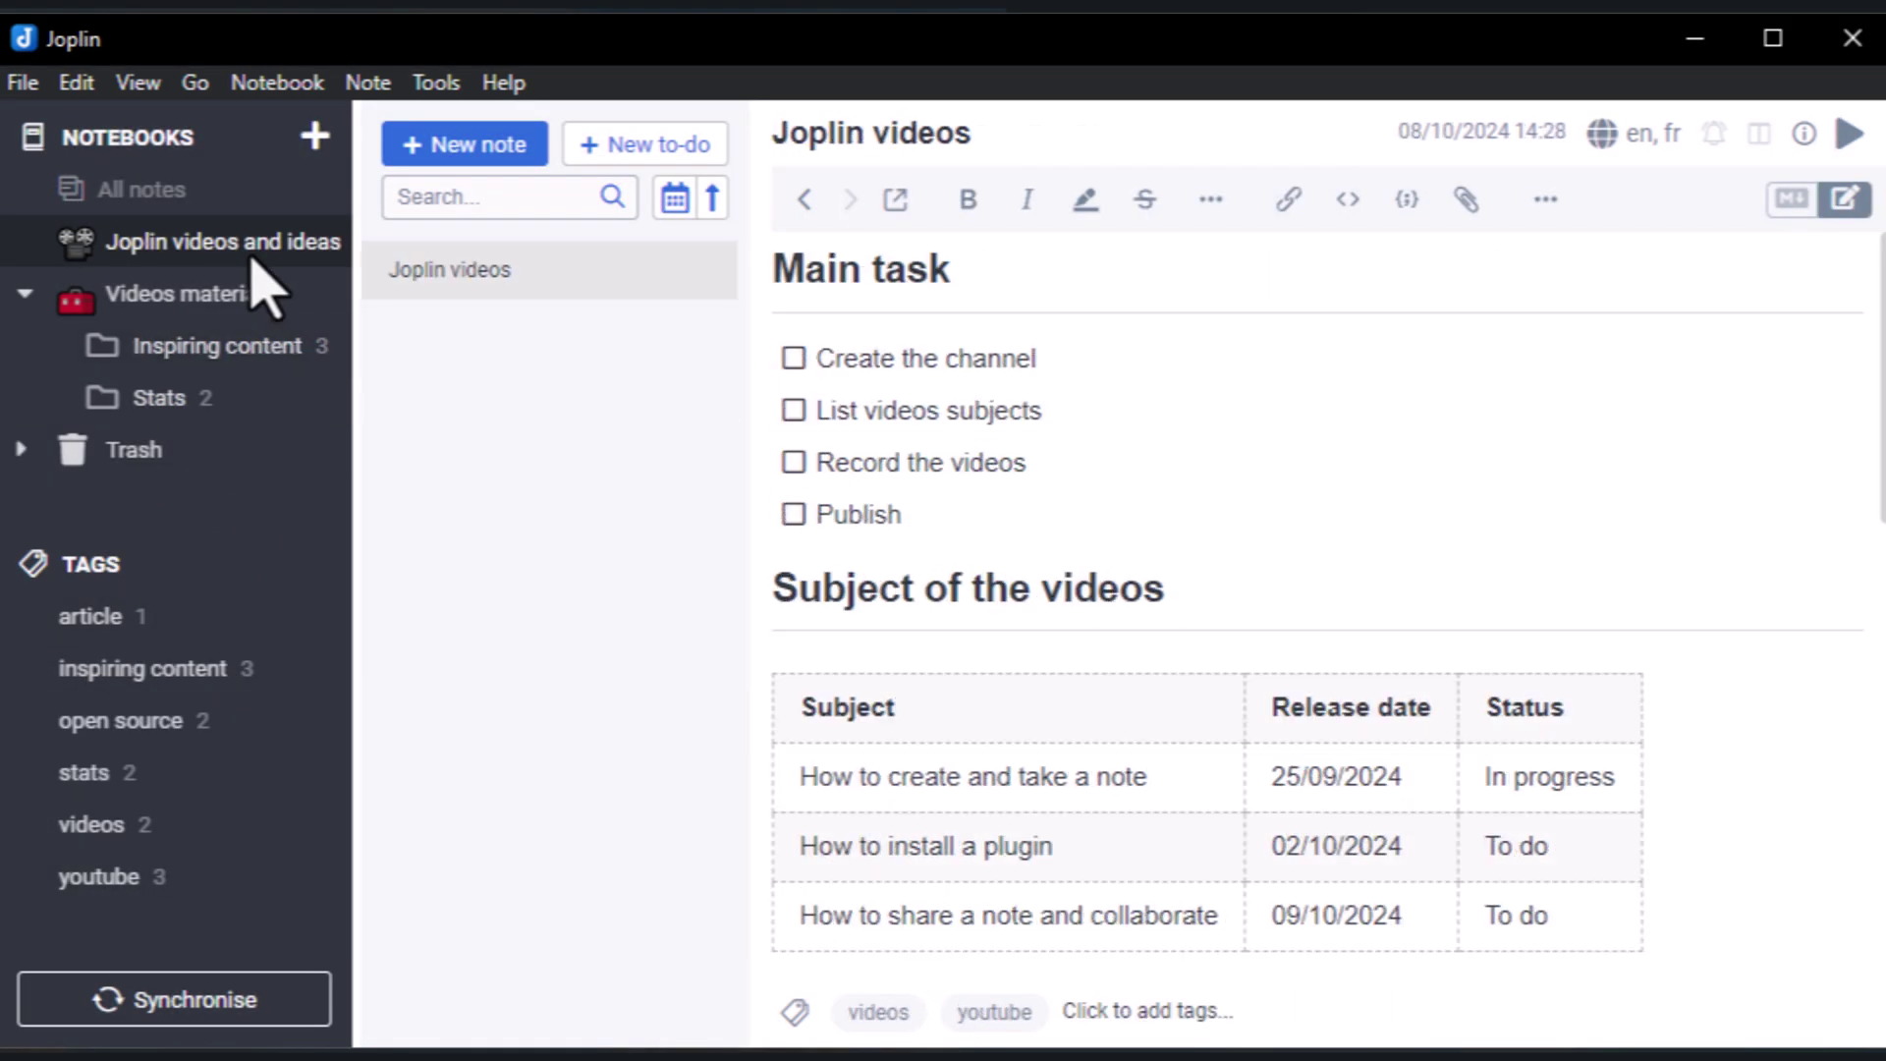
left_click(229, 303)
left_click(272, 347)
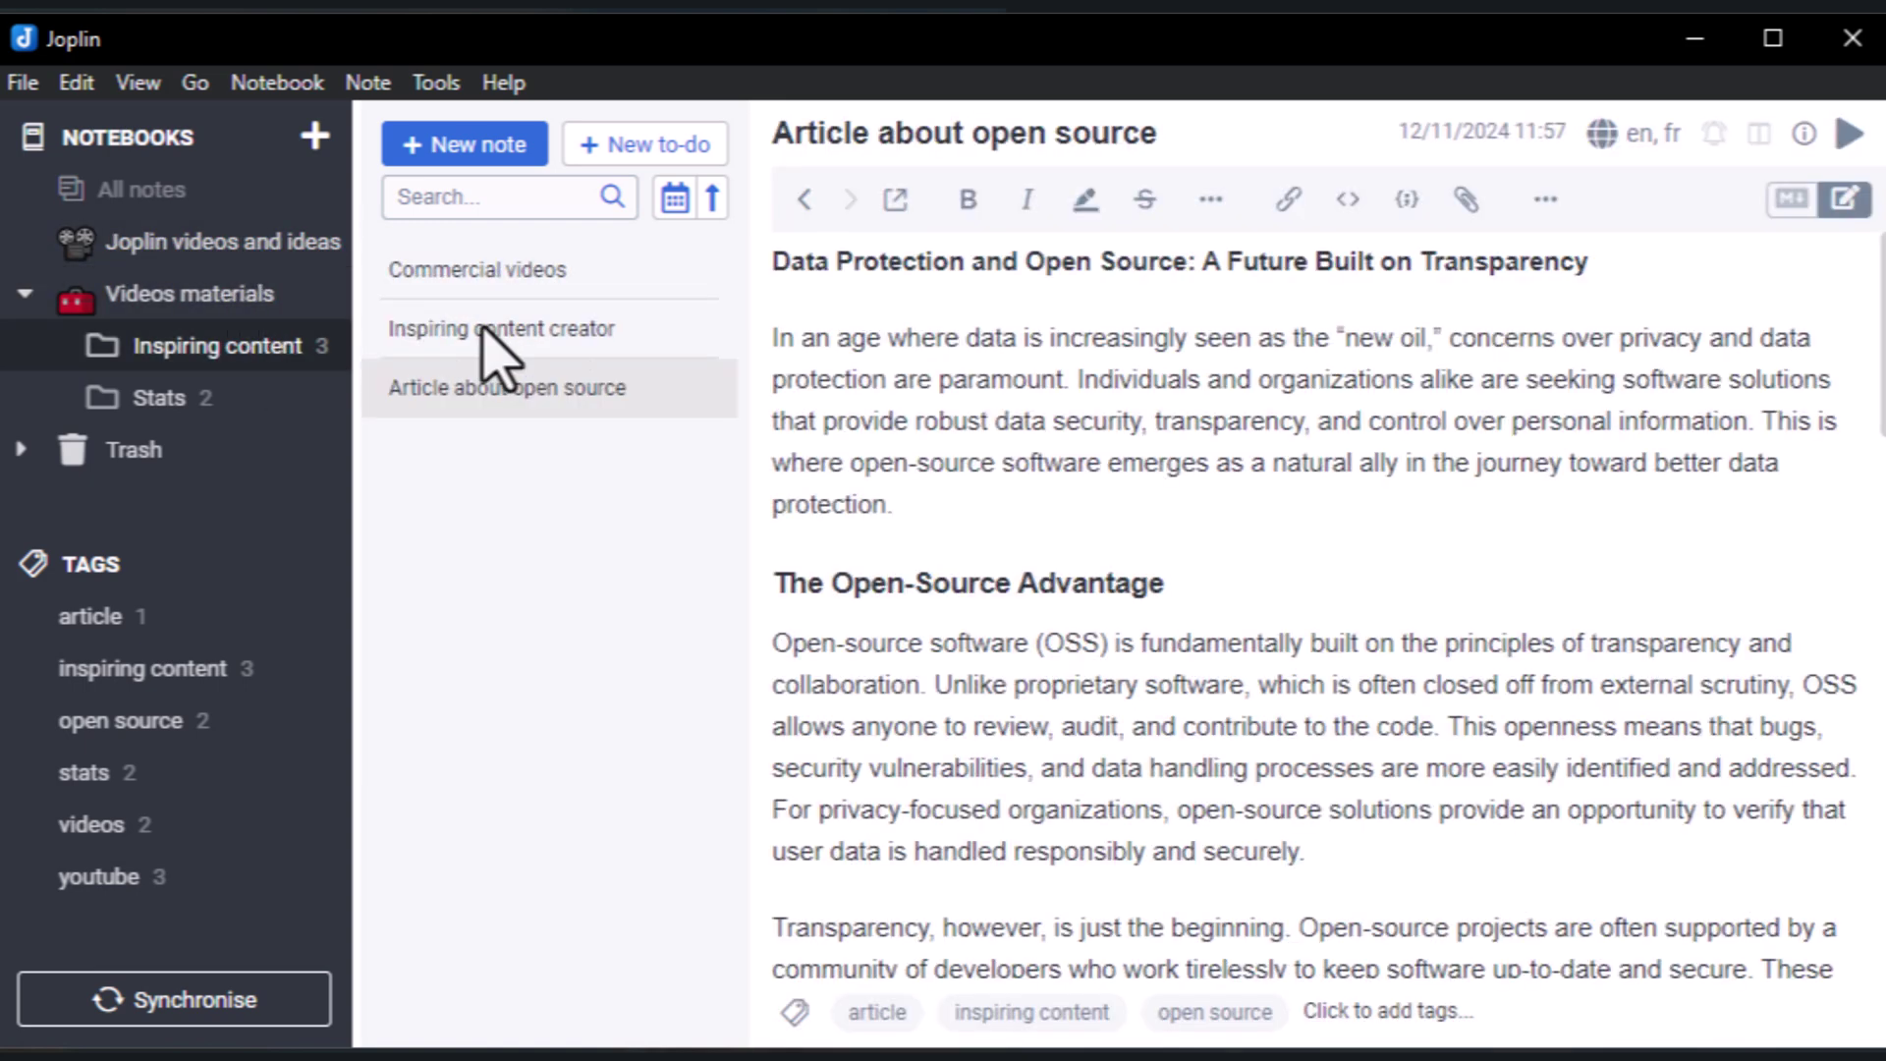
Filter by the inspiring content, open source and videos tags, opening matching notes.
left_click(207, 668)
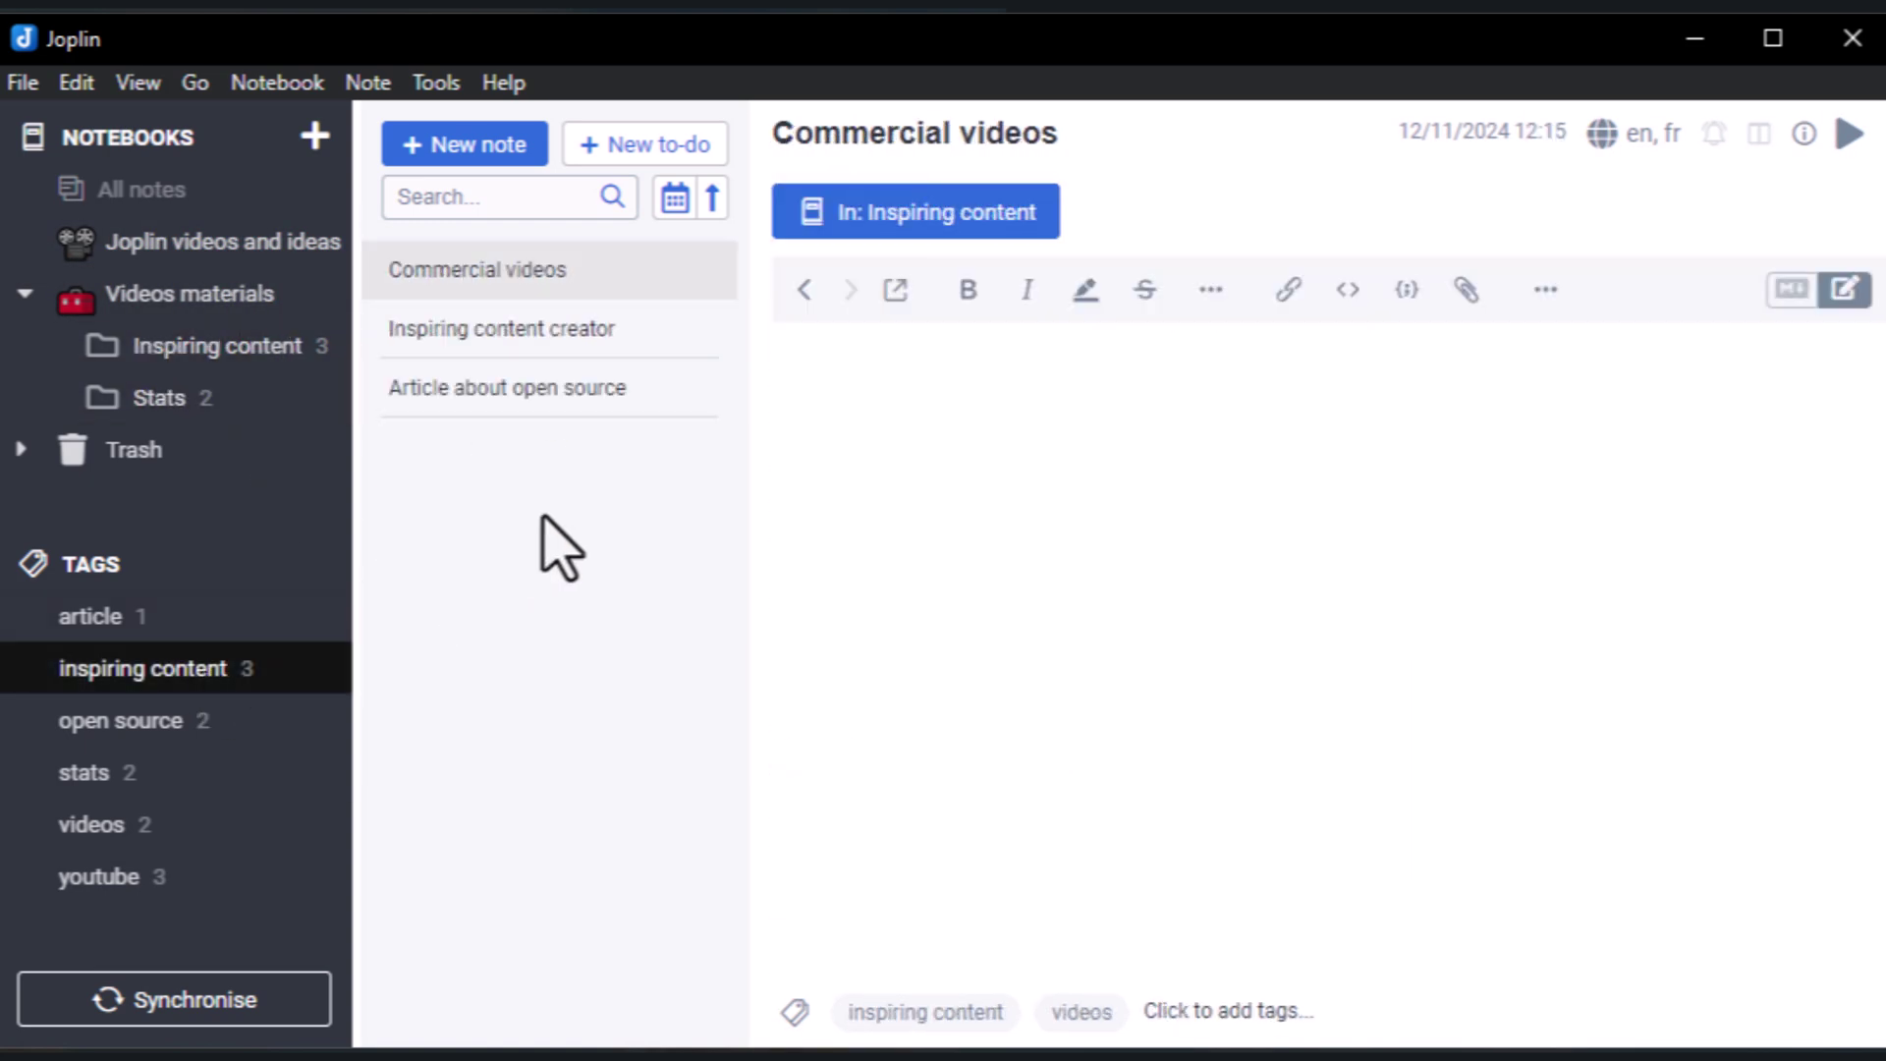
left_click(156, 735)
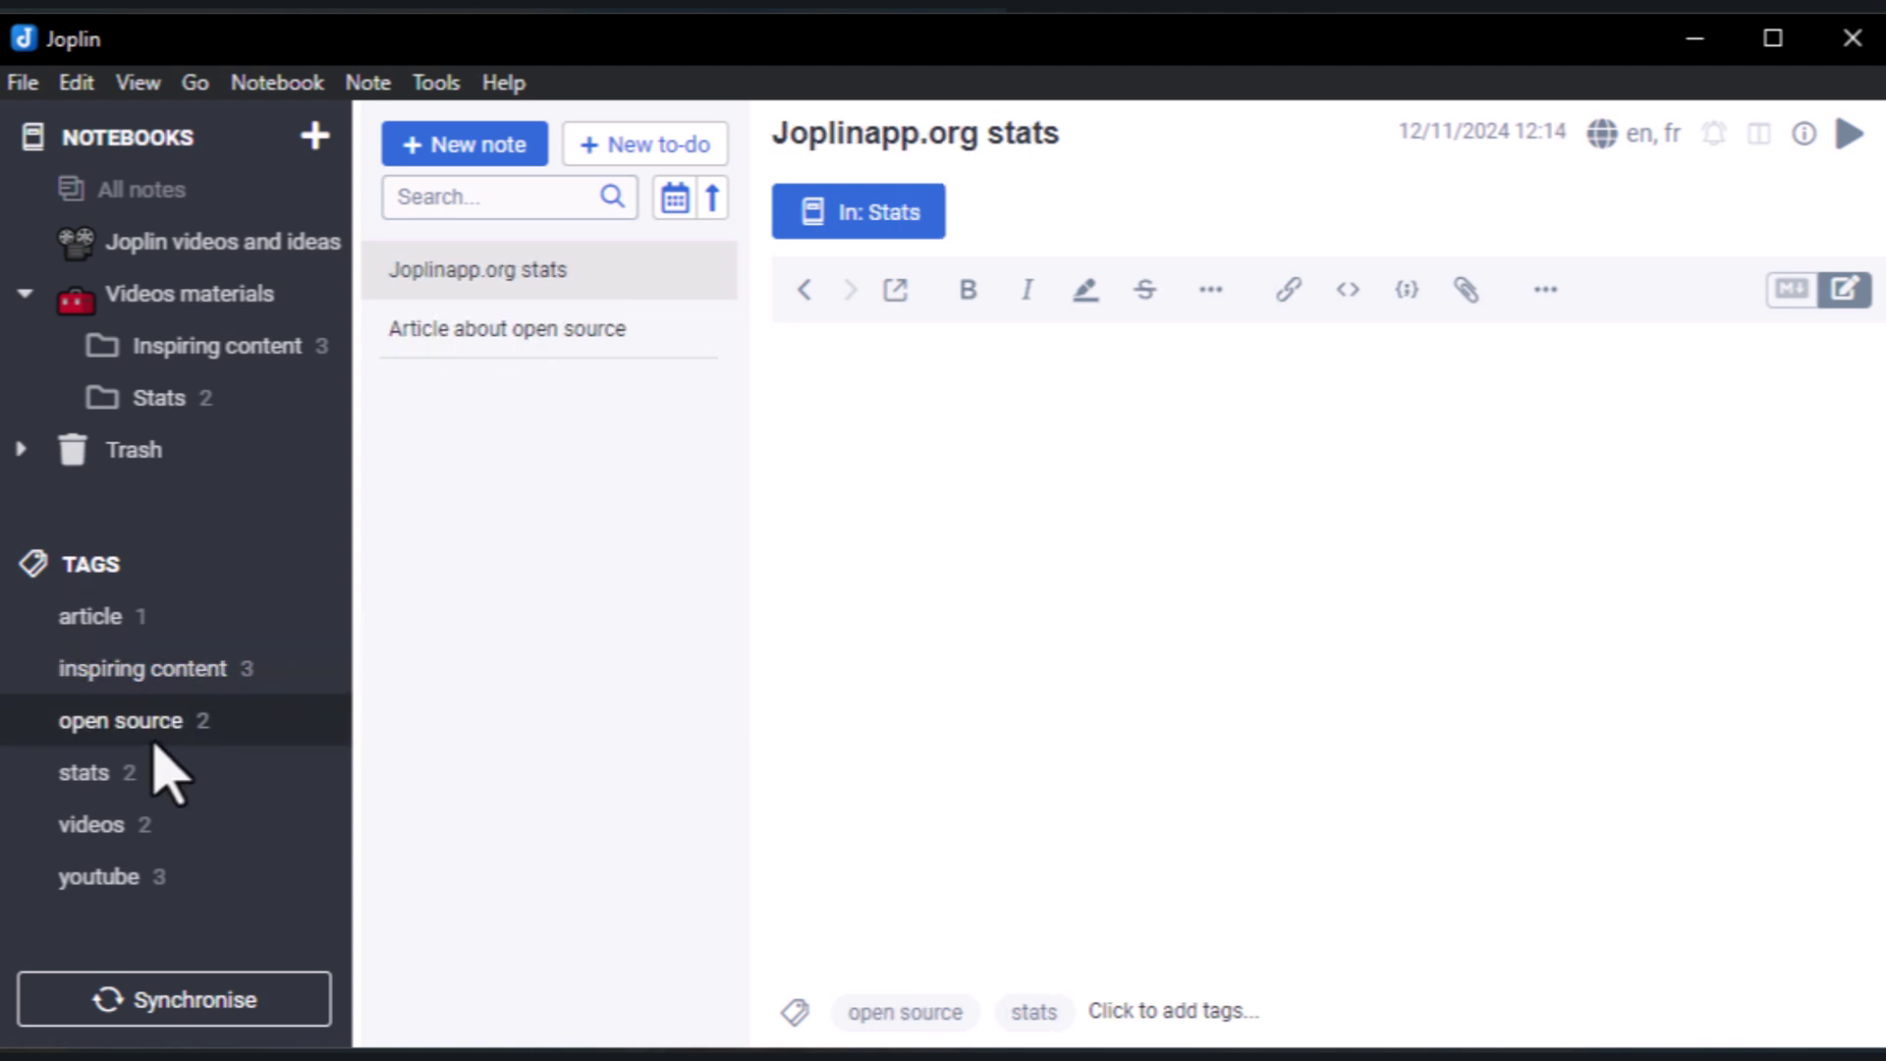
left_click(515, 336)
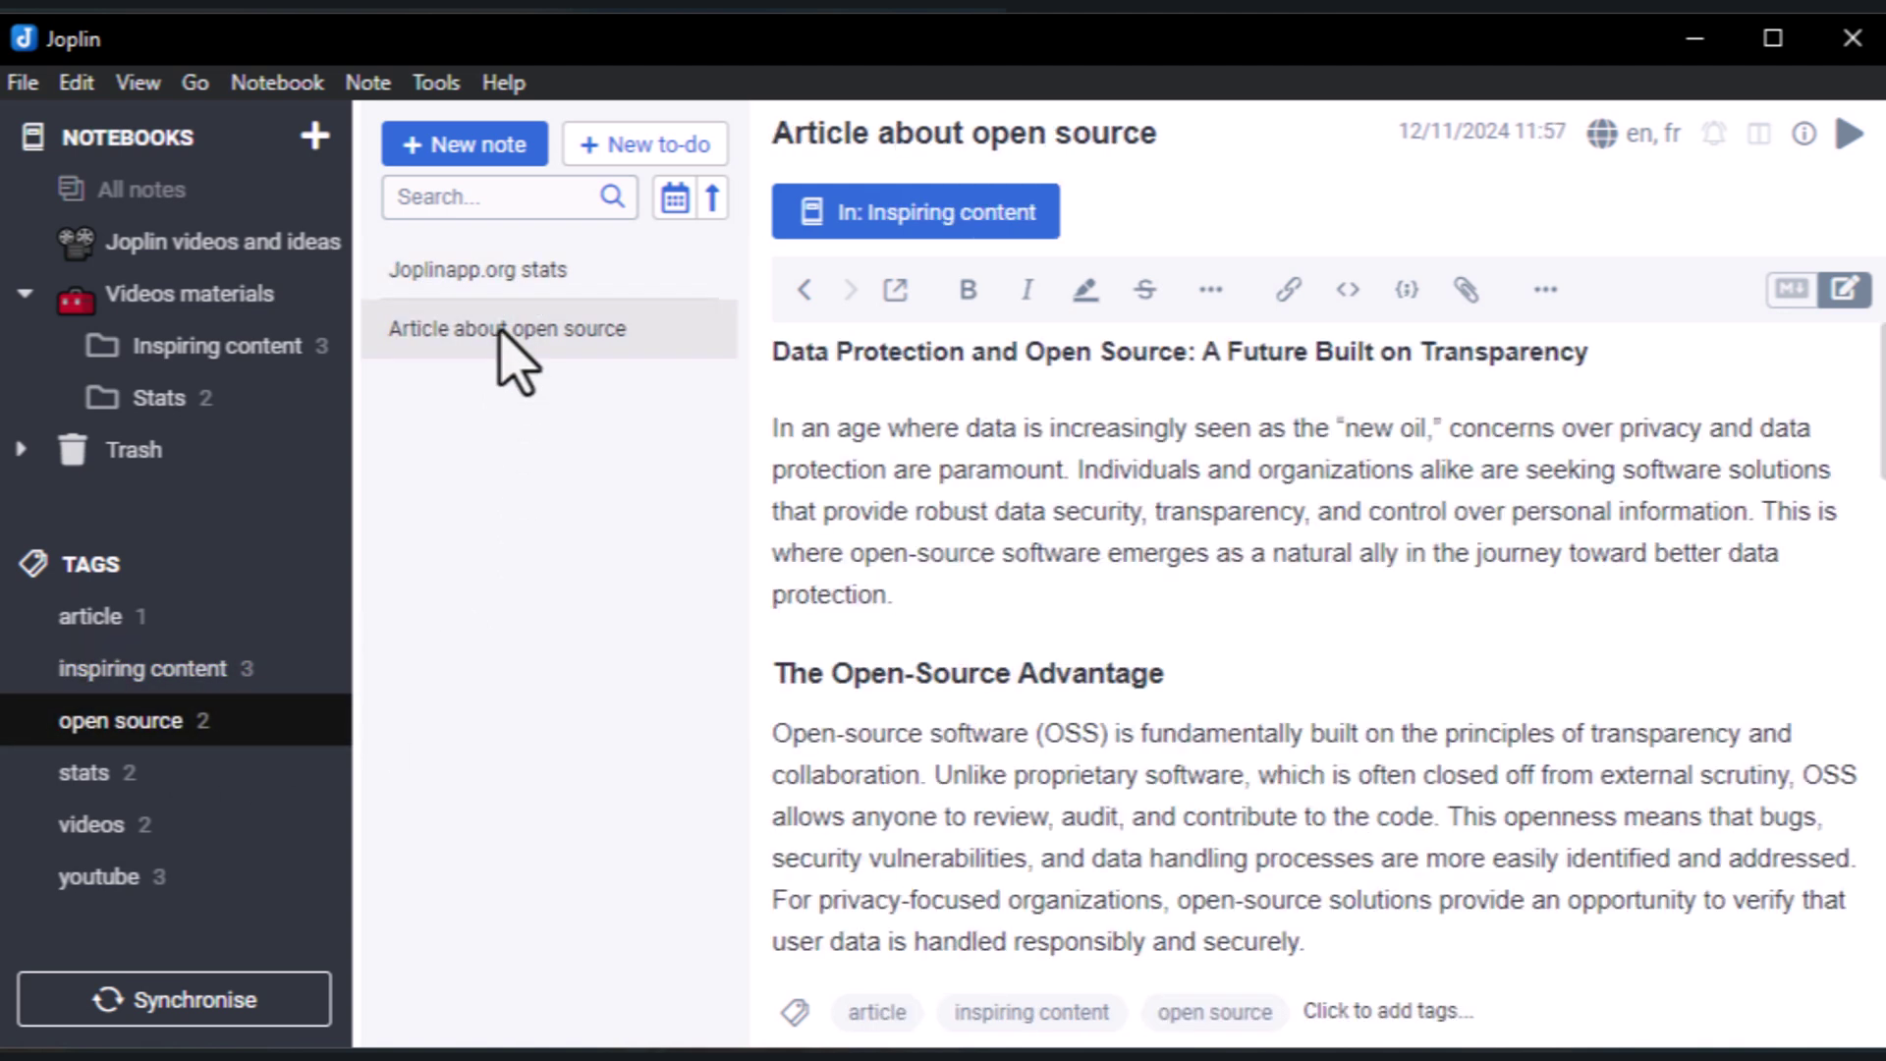
left_click(110, 825)
left_click(497, 336)
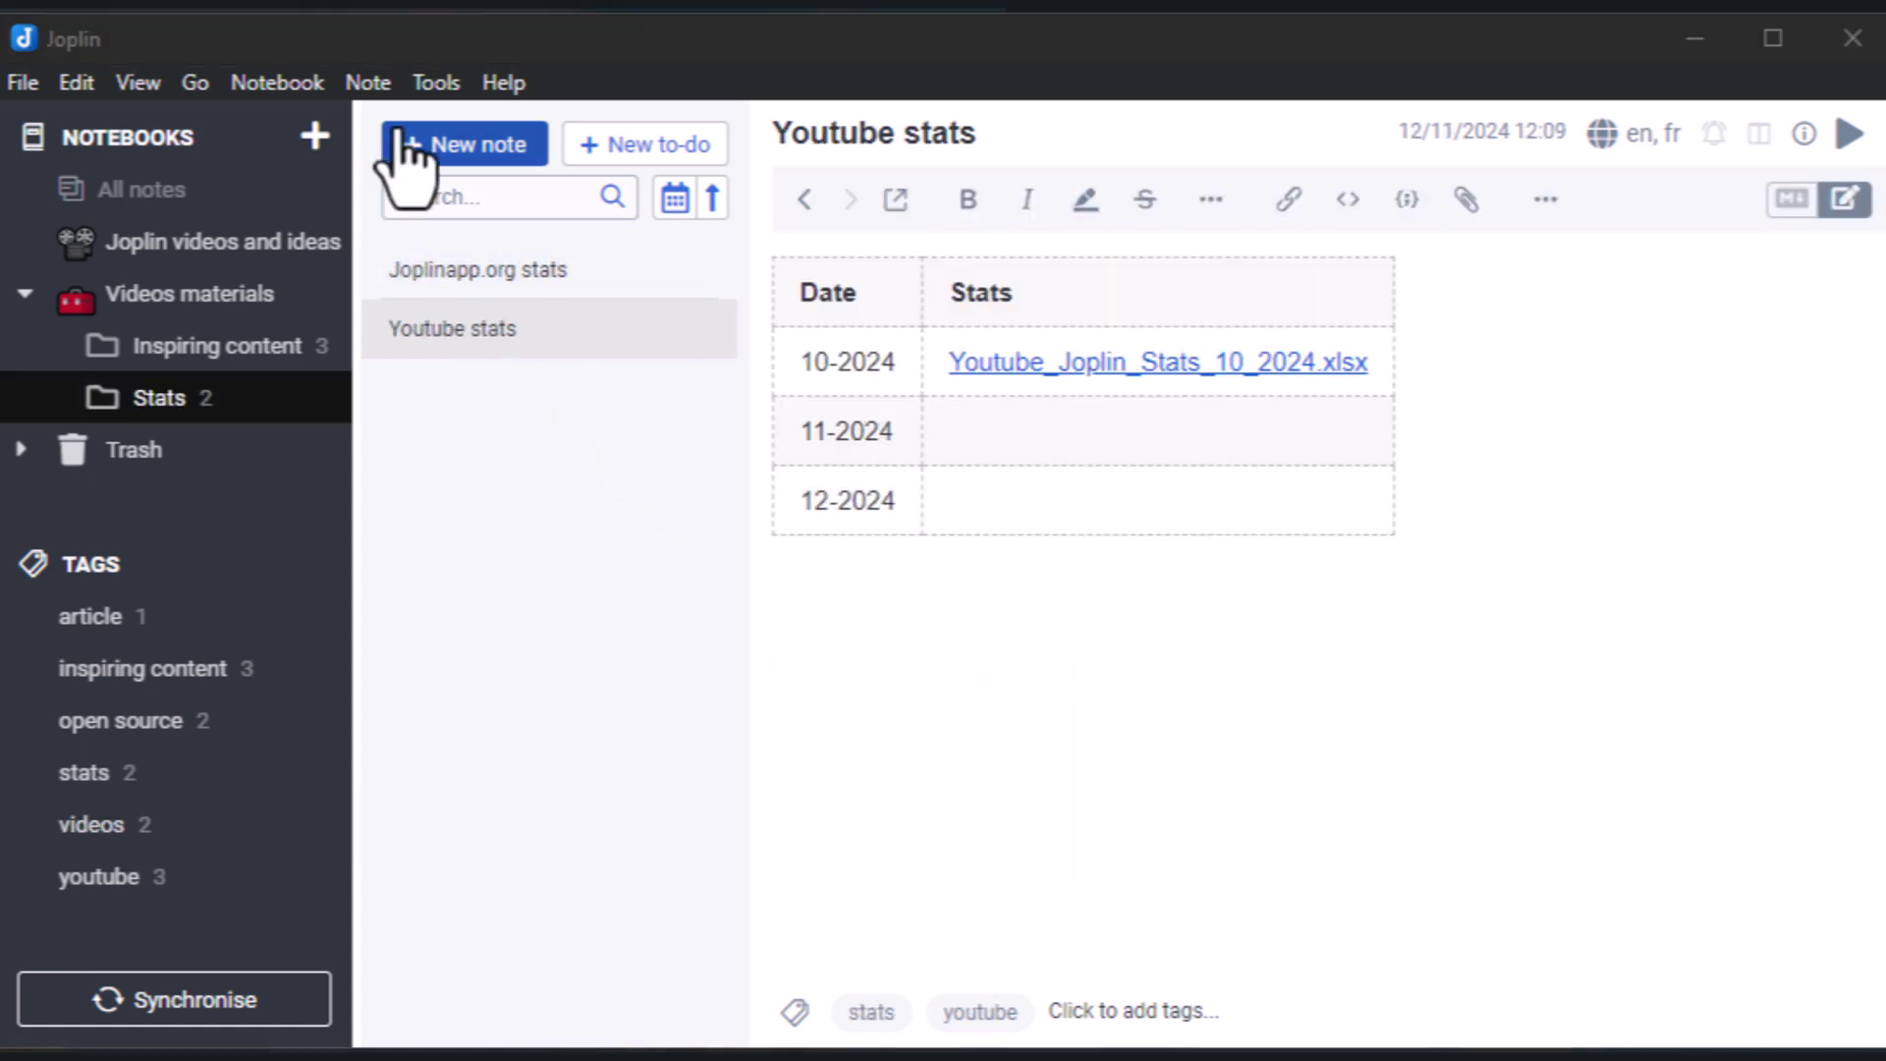
Search Goto Anything for 'videos', 'xls' and 'open', then open the Article about open source result.
left_click(437, 83)
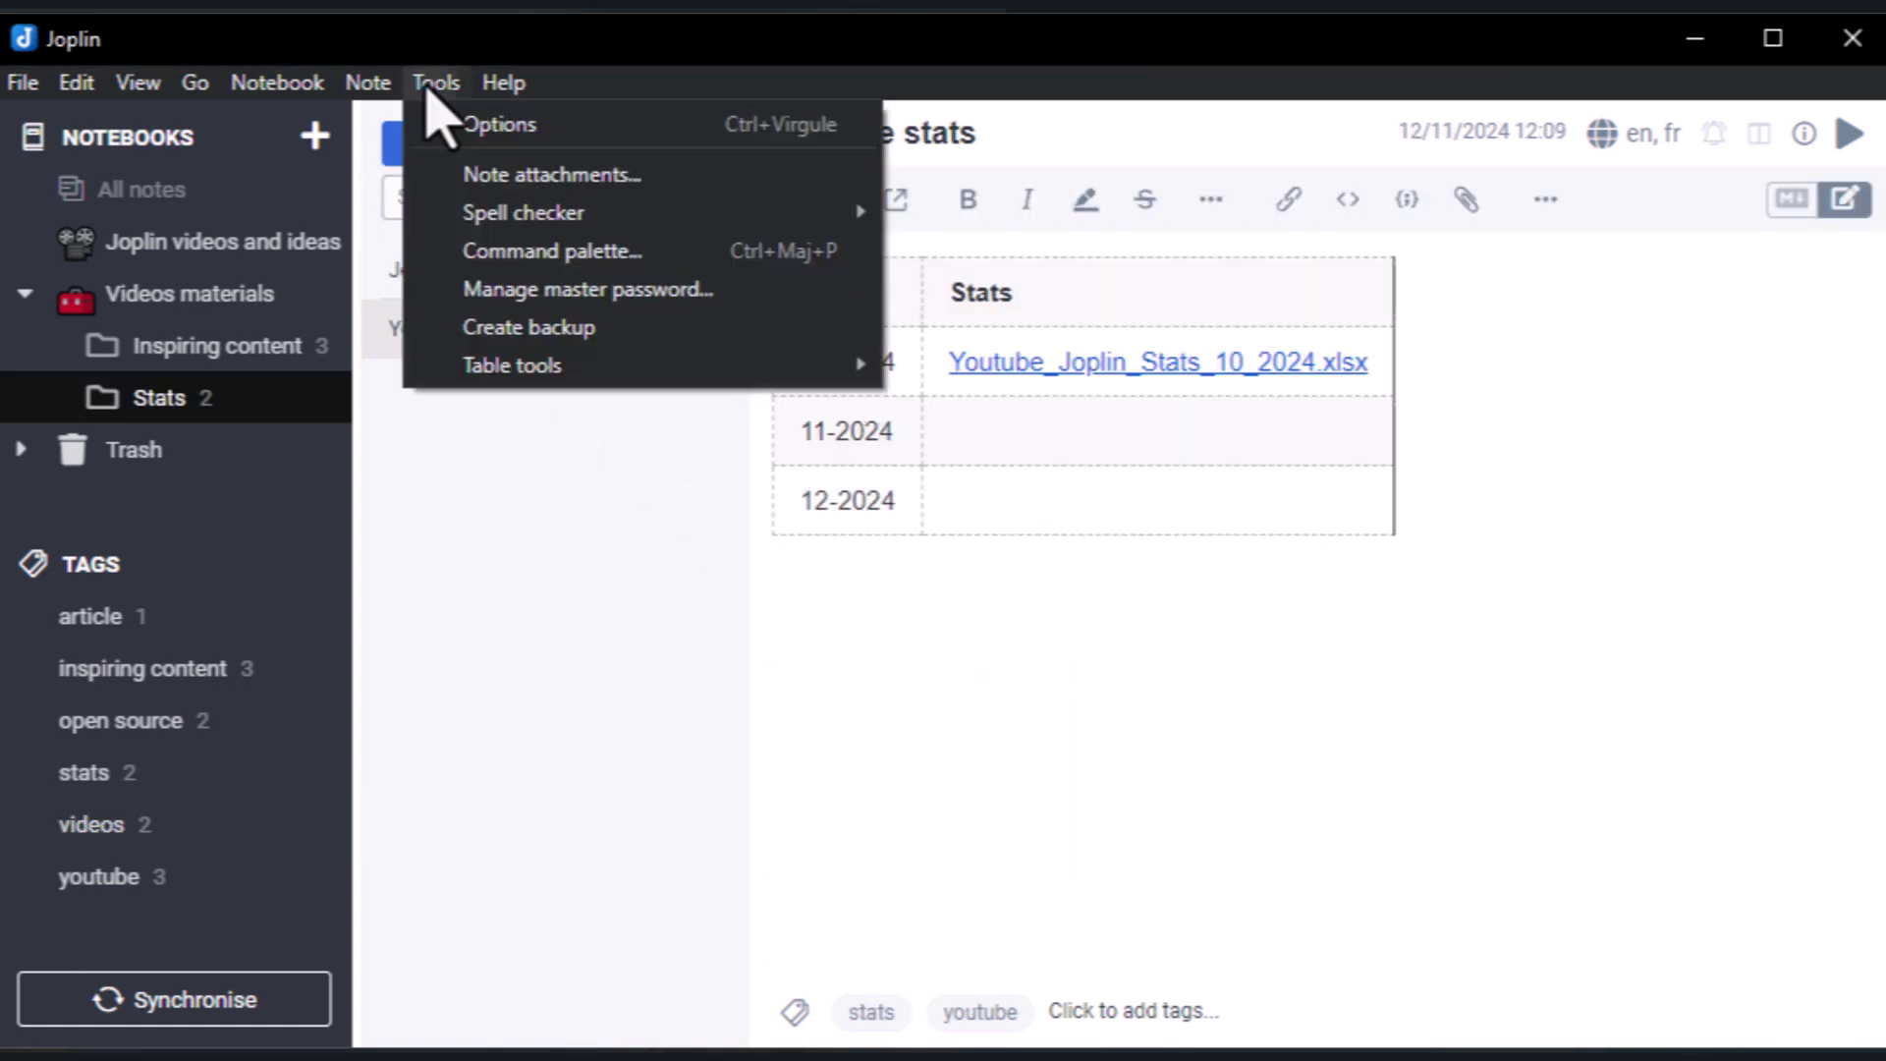
left_click(438, 253)
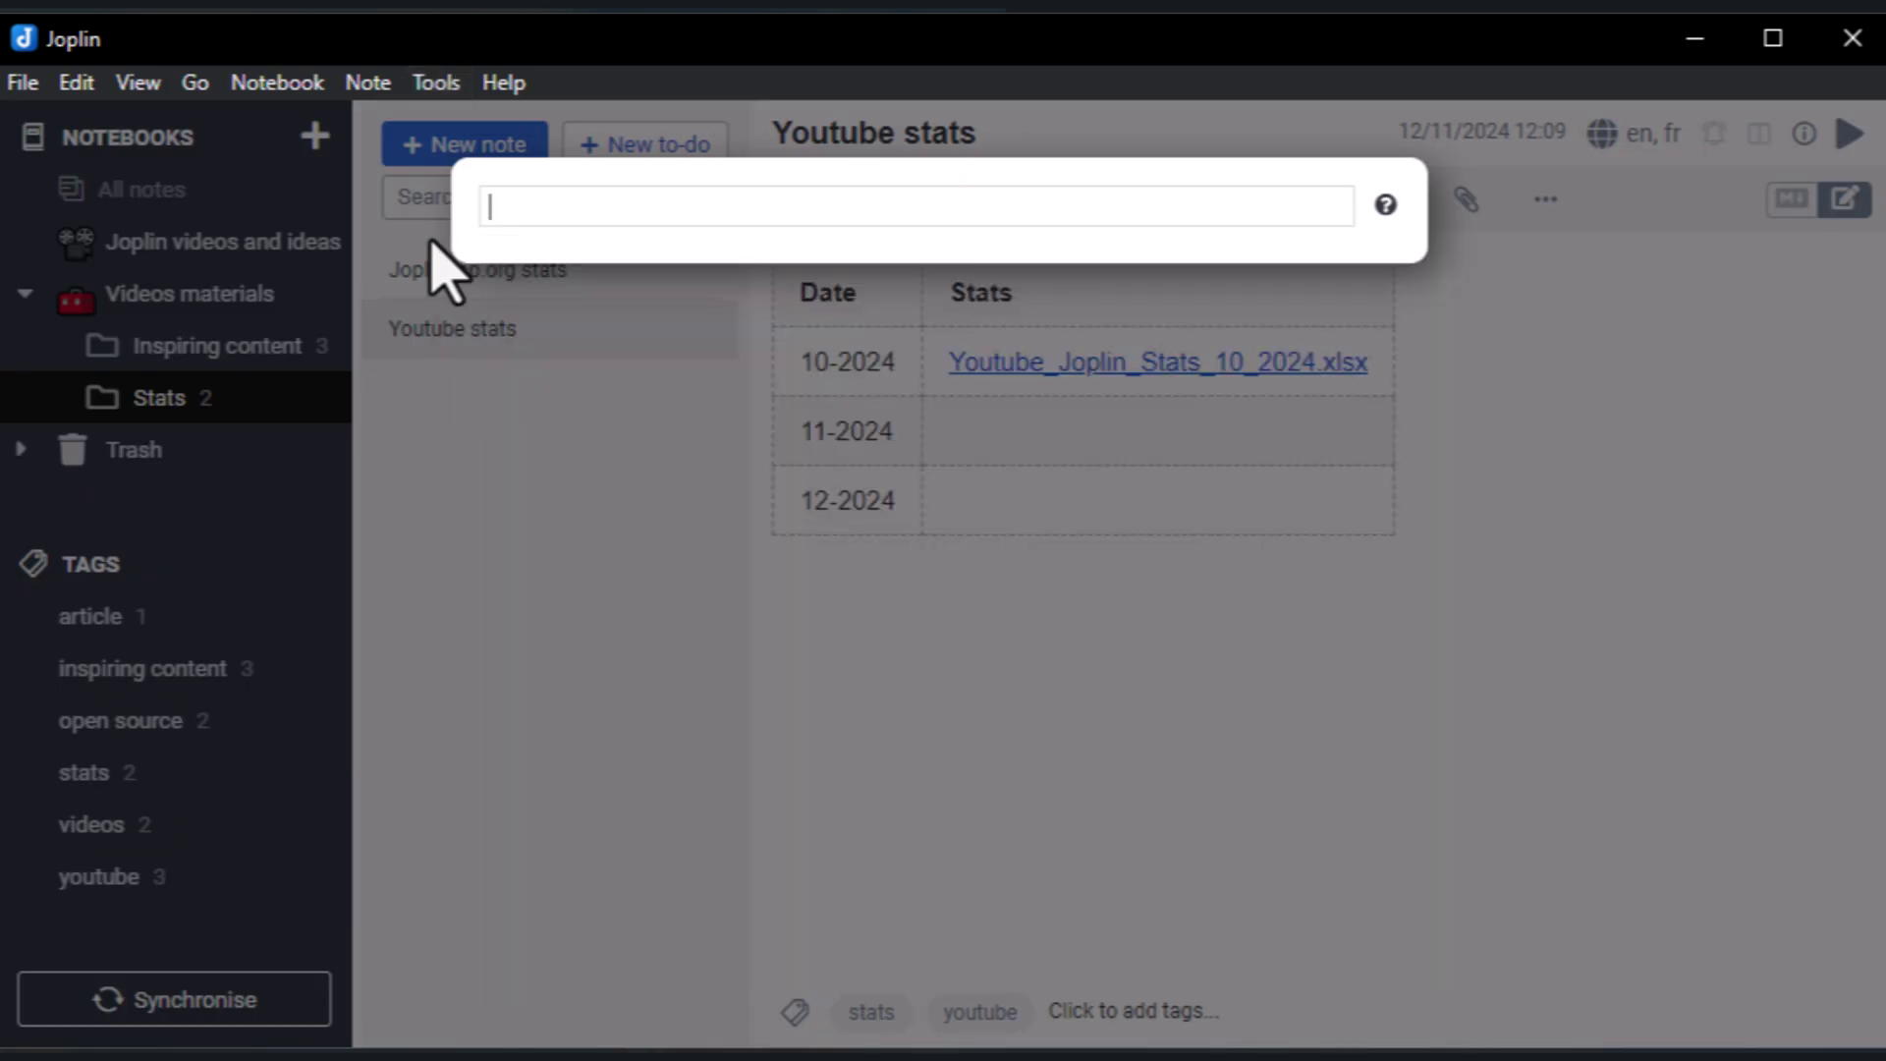
type("videos")
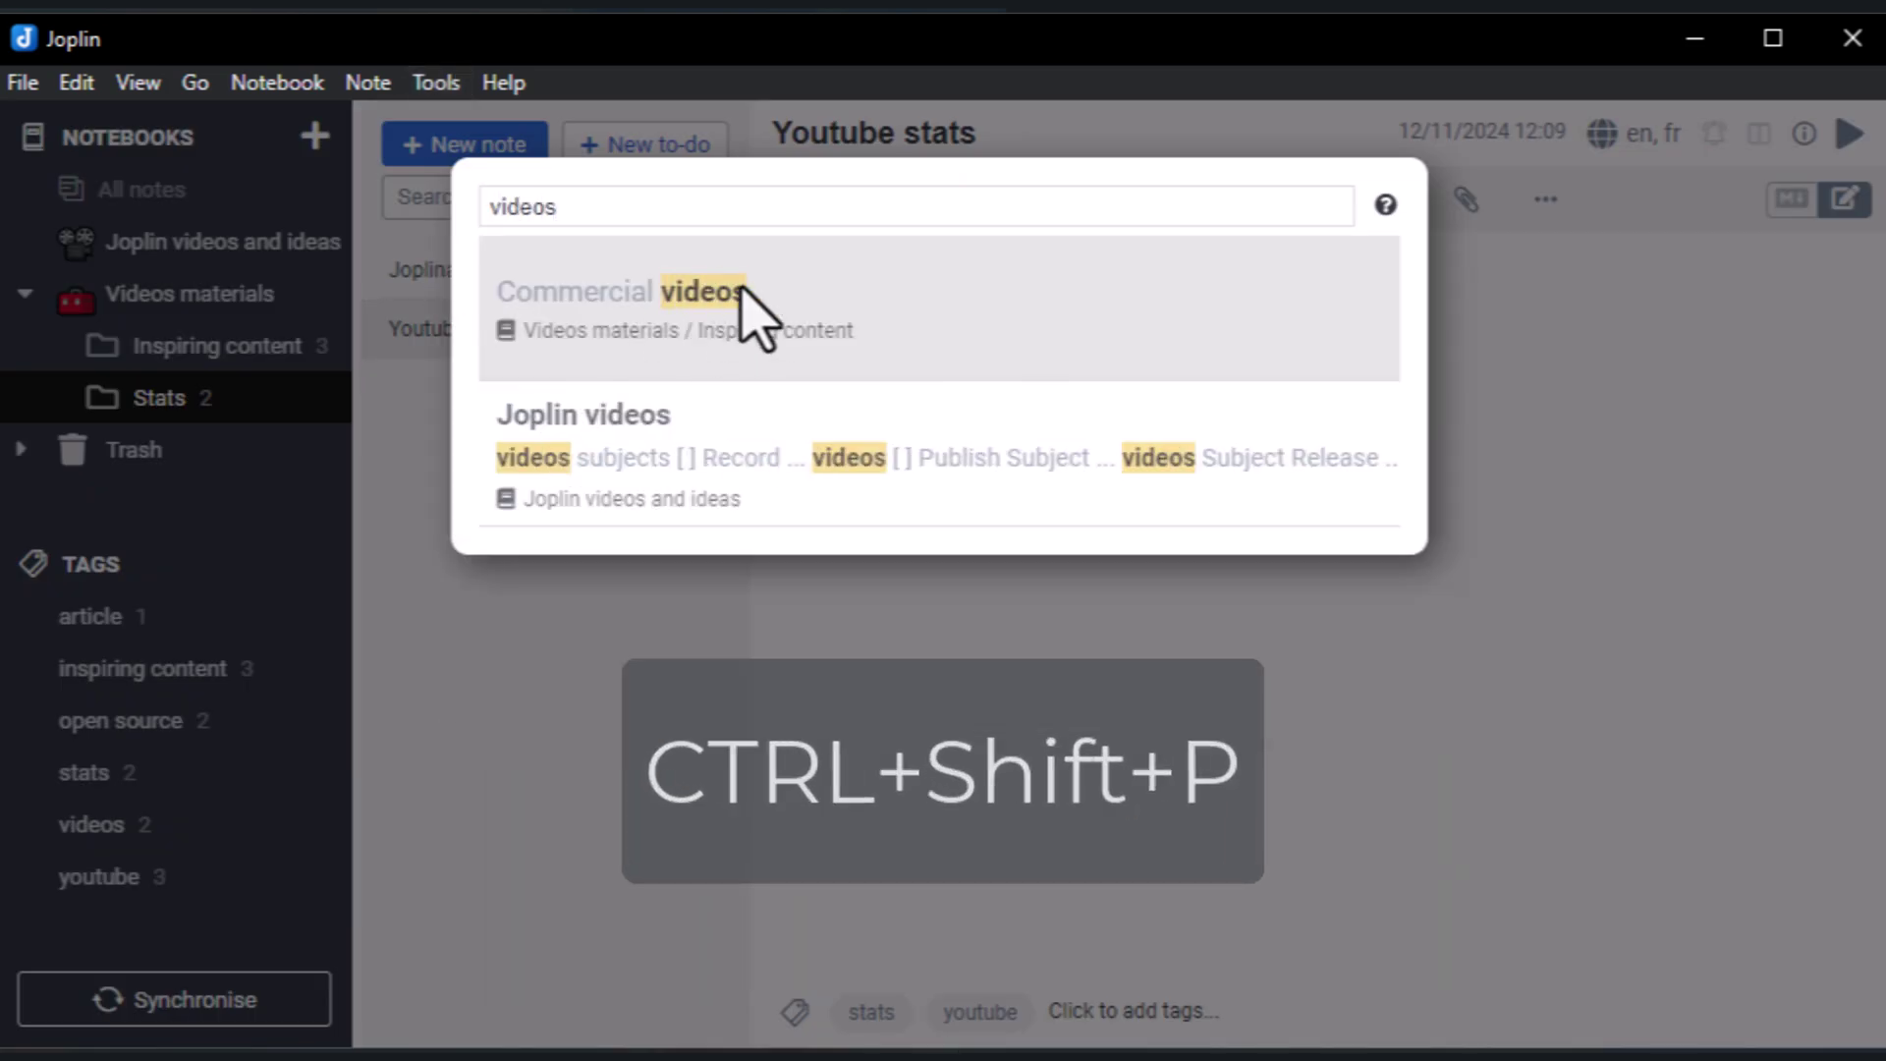
key("ctrl+a")
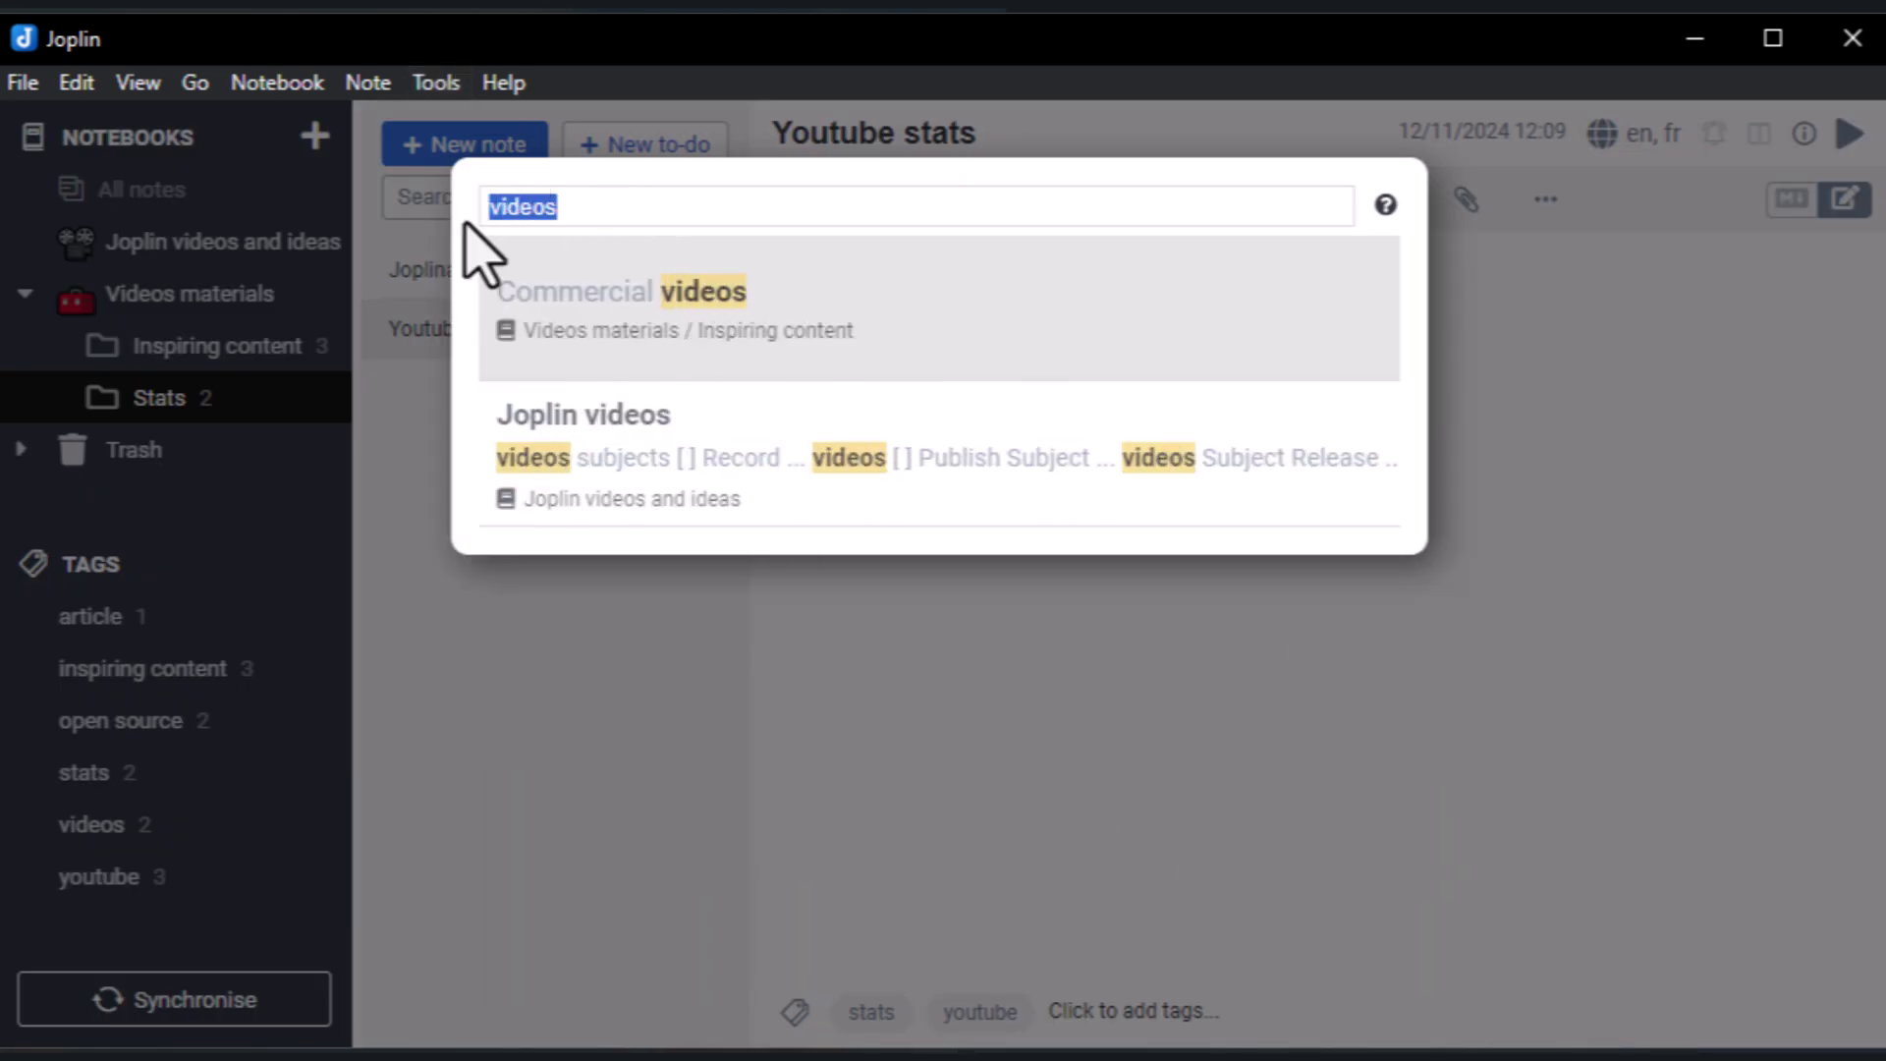
key("BackSpace")
type("xls")
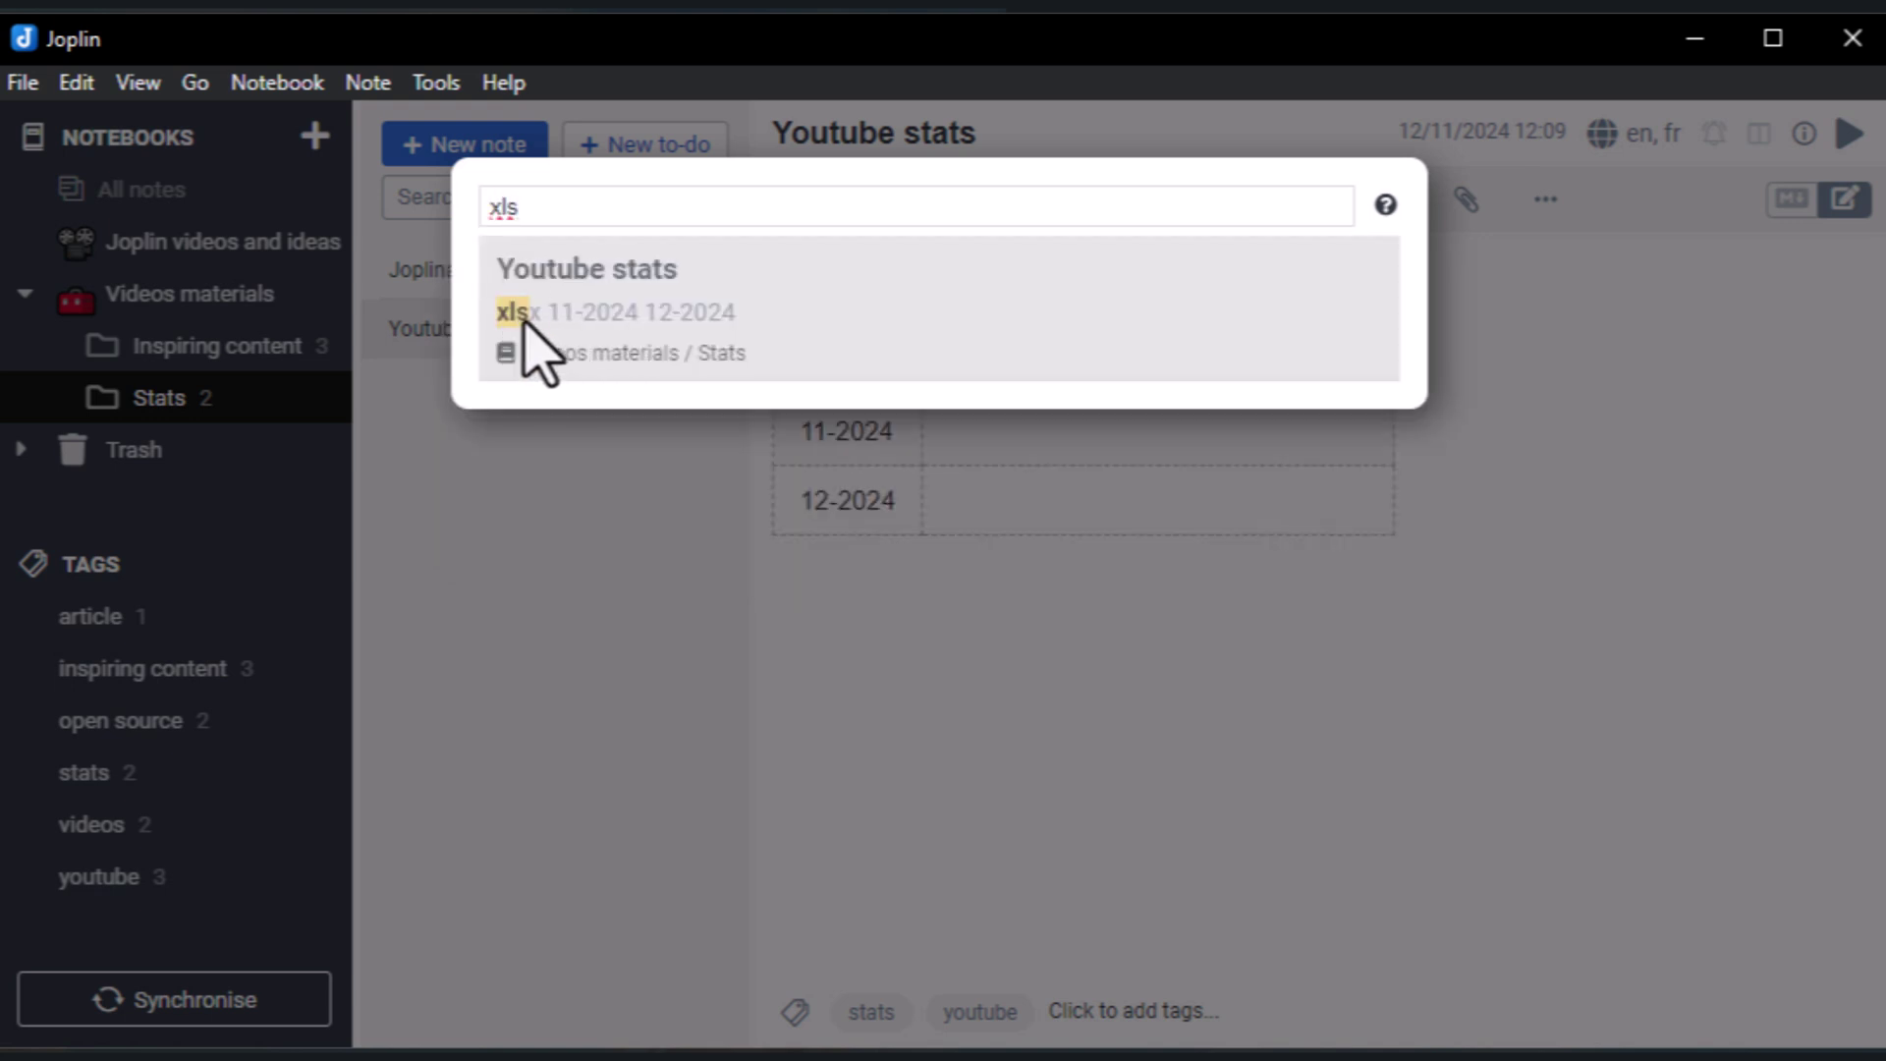
key("BackSpace")
key("BackSpace")
key("BackSpace")
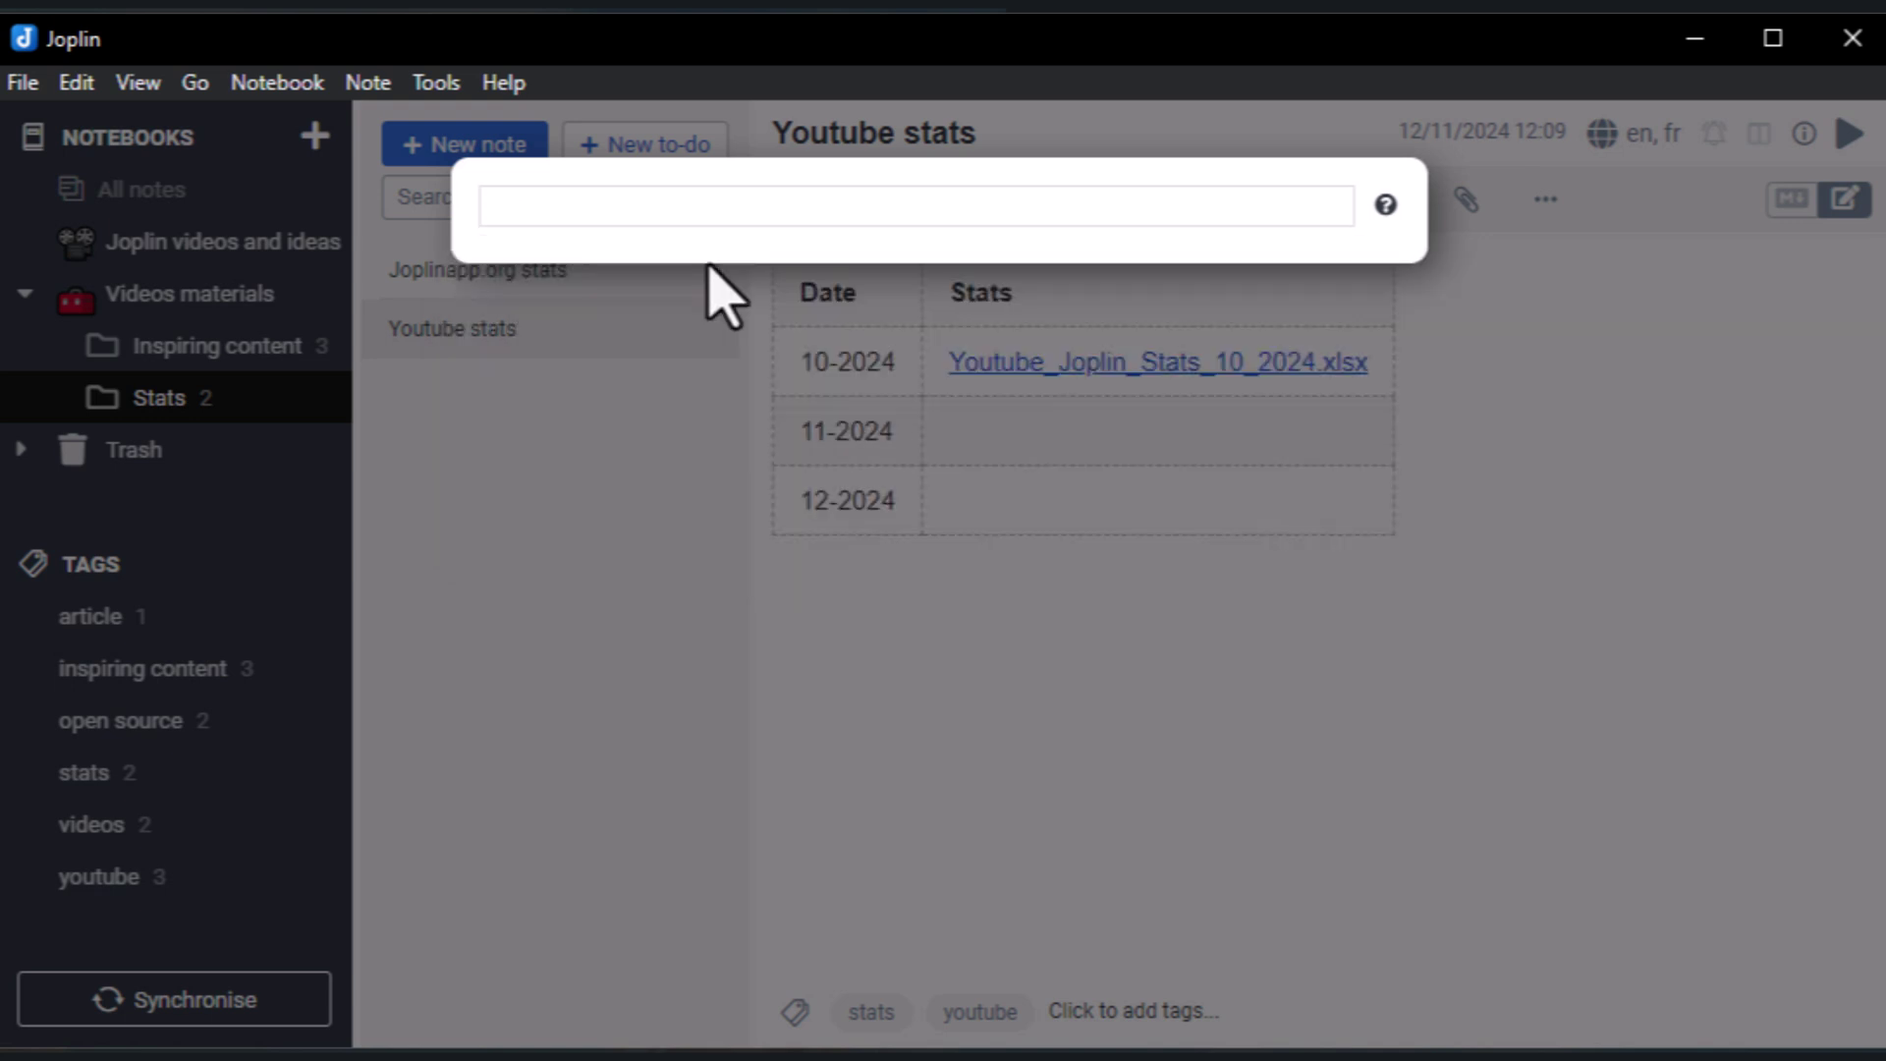
type("iope")
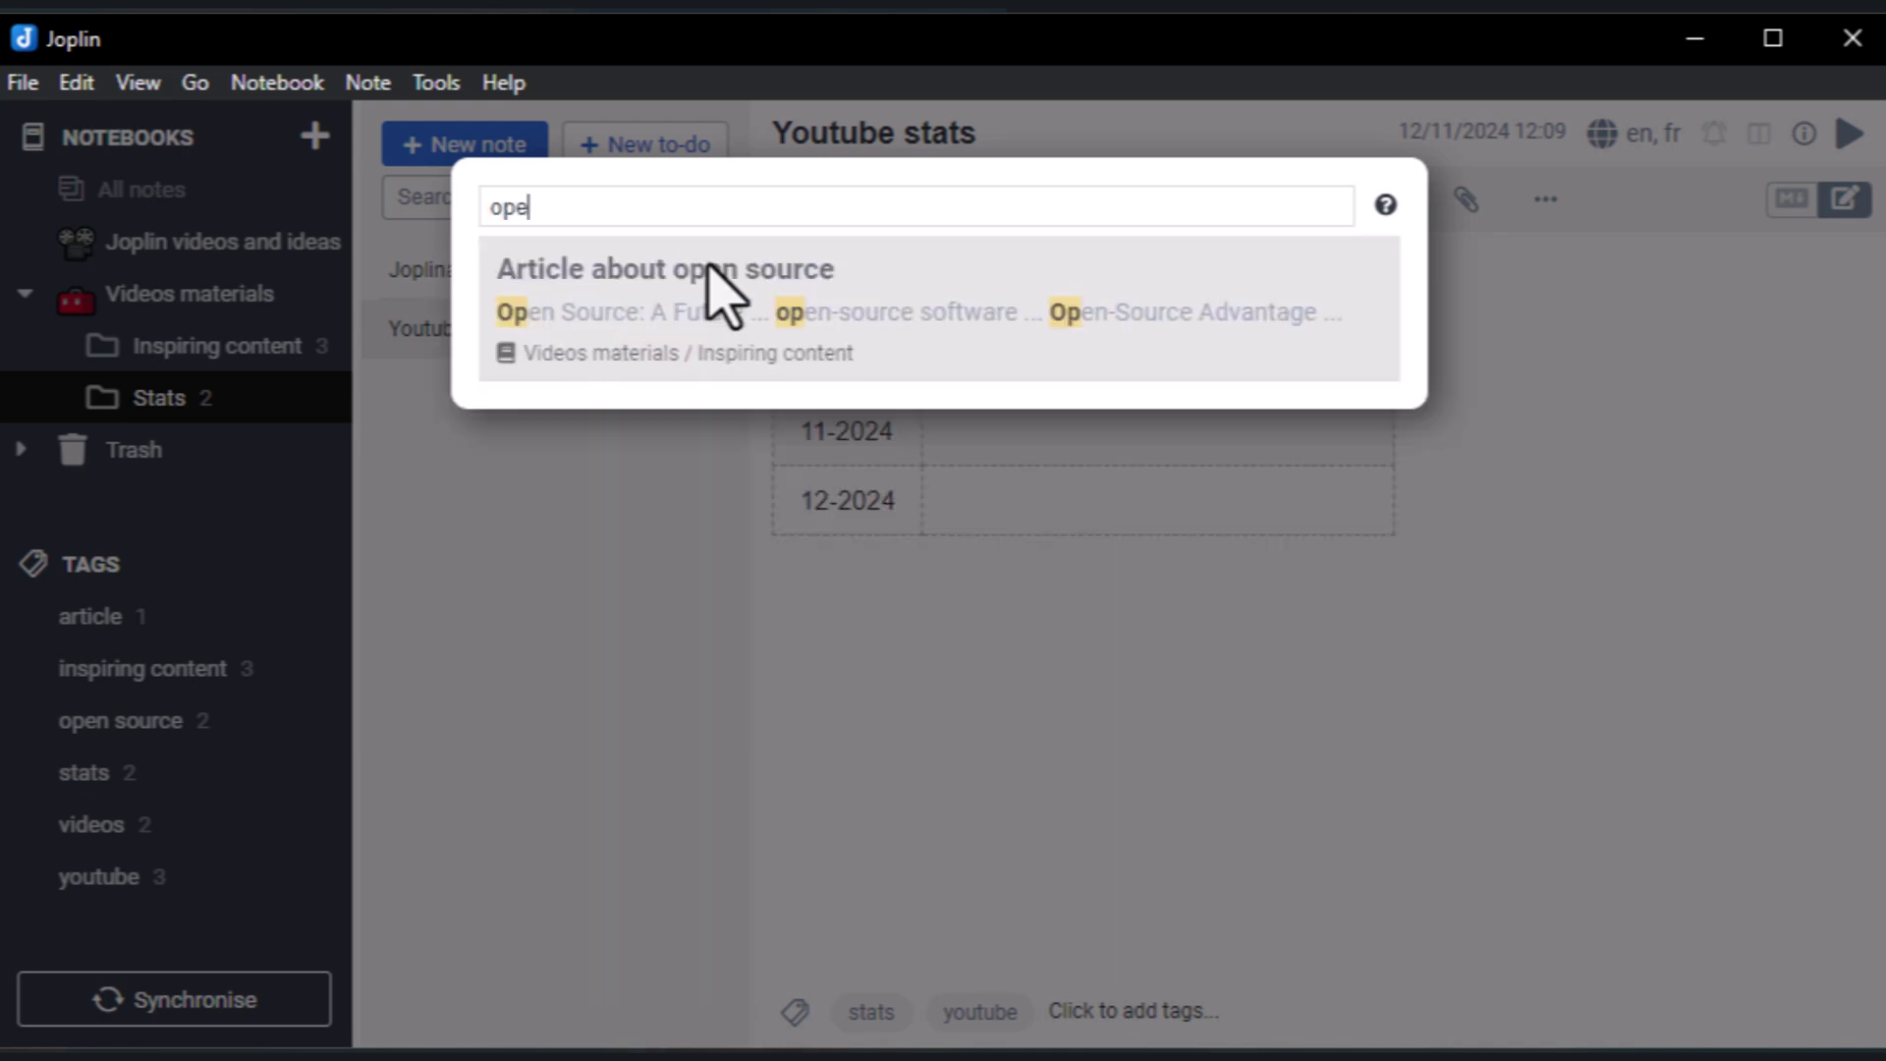
type("n")
key("Return")
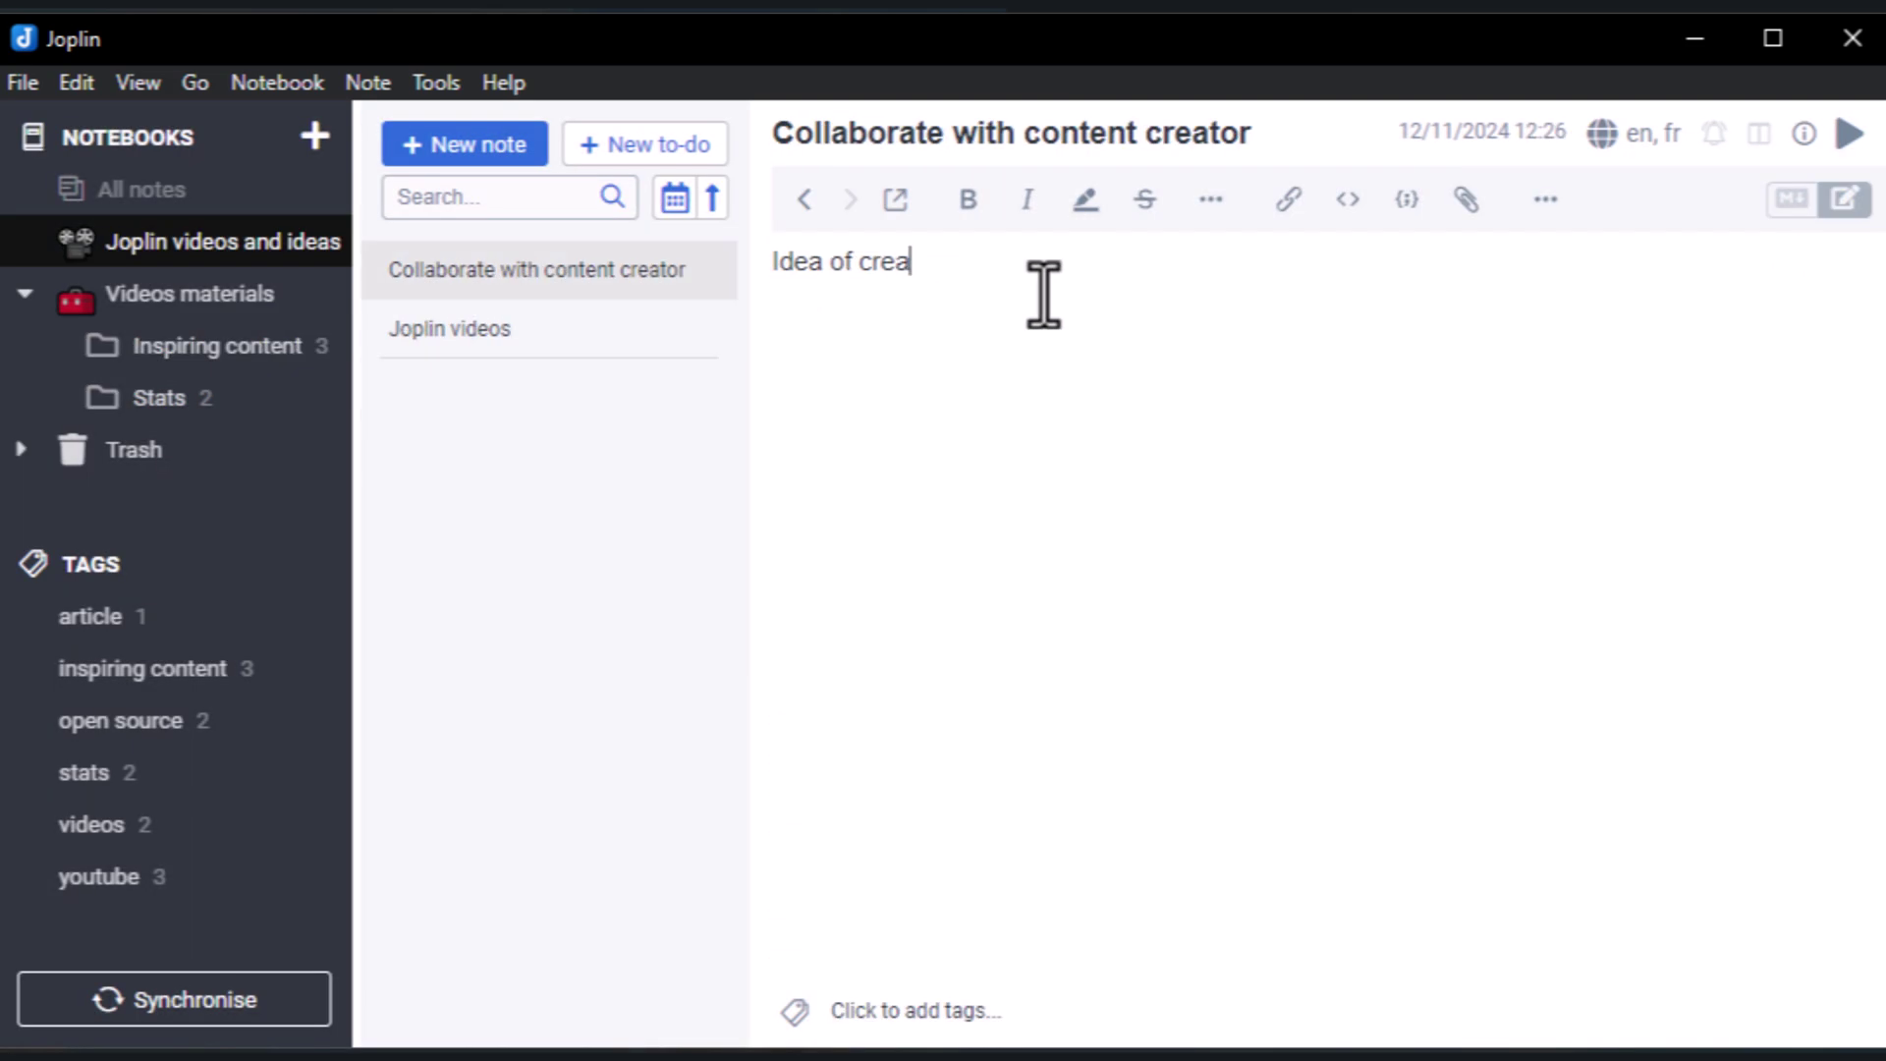
Copy the Markdown link of the 'Inspiring content creator' note.
left_click(321, 348)
right_click(677, 343)
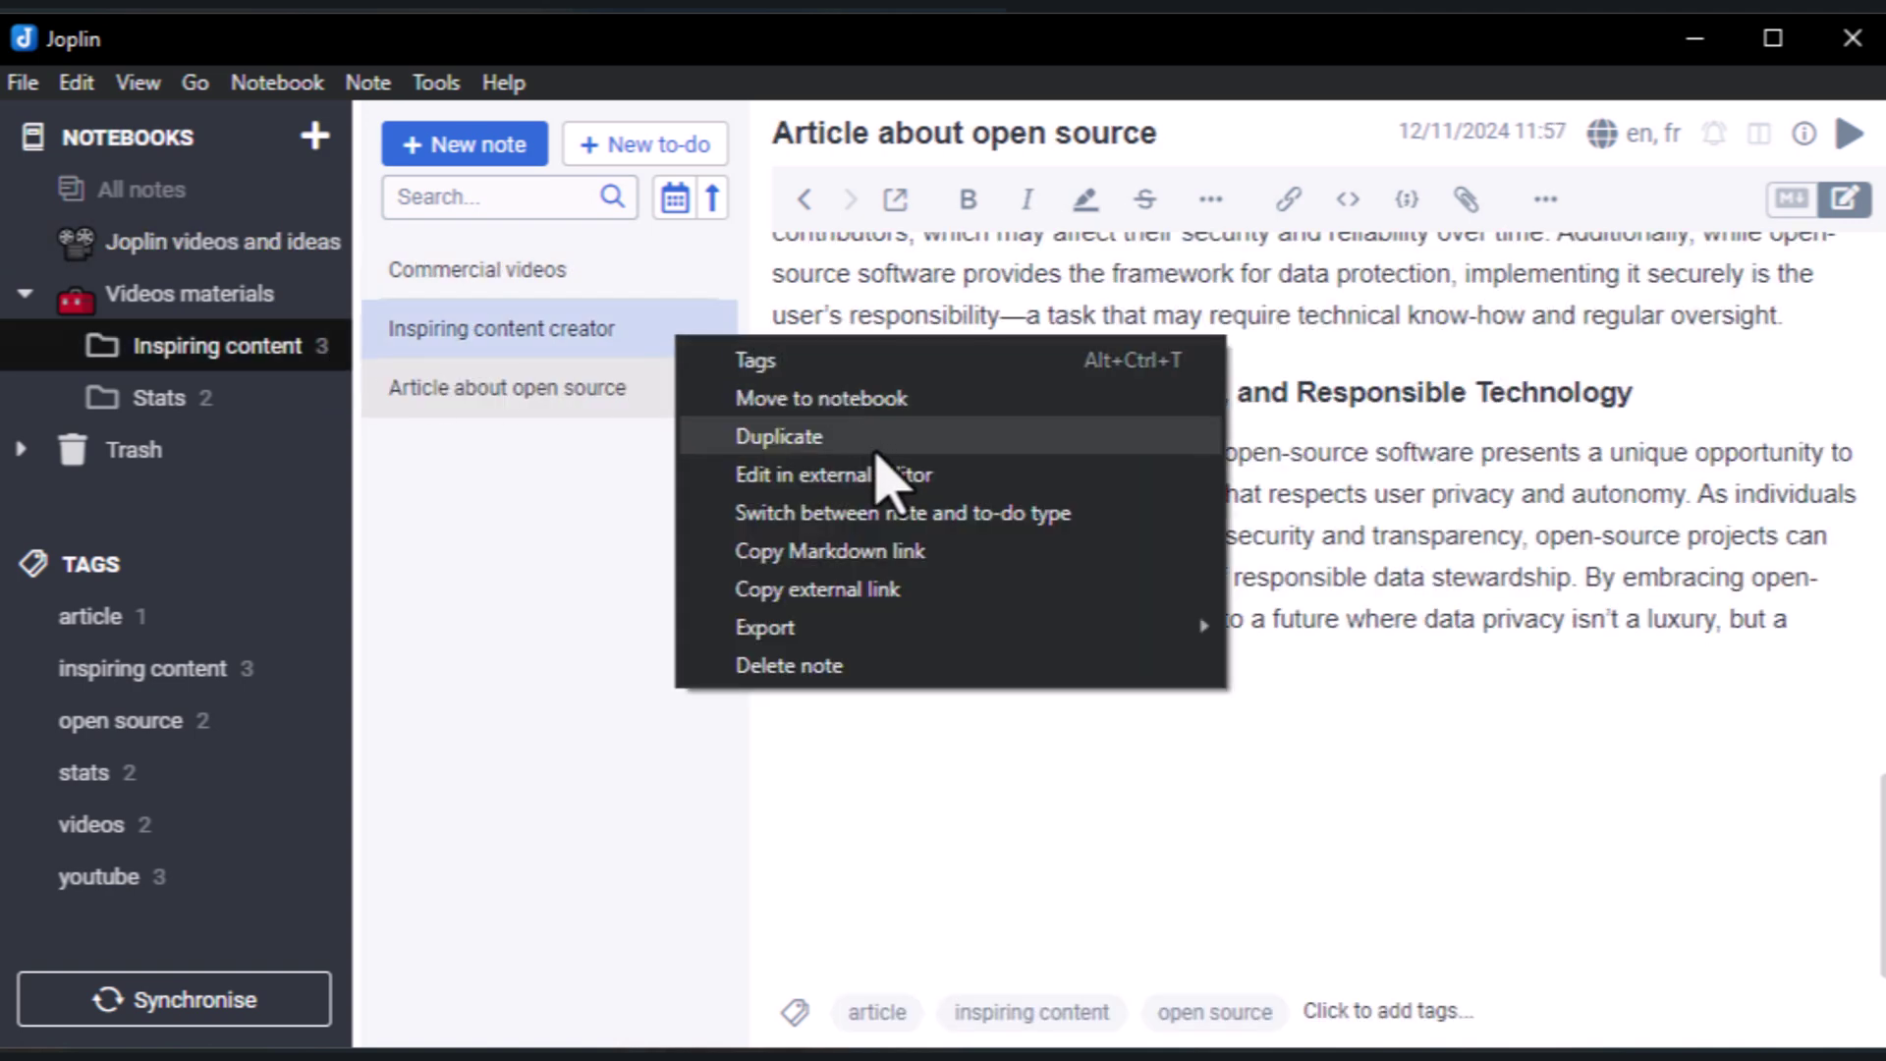
left_click(915, 598)
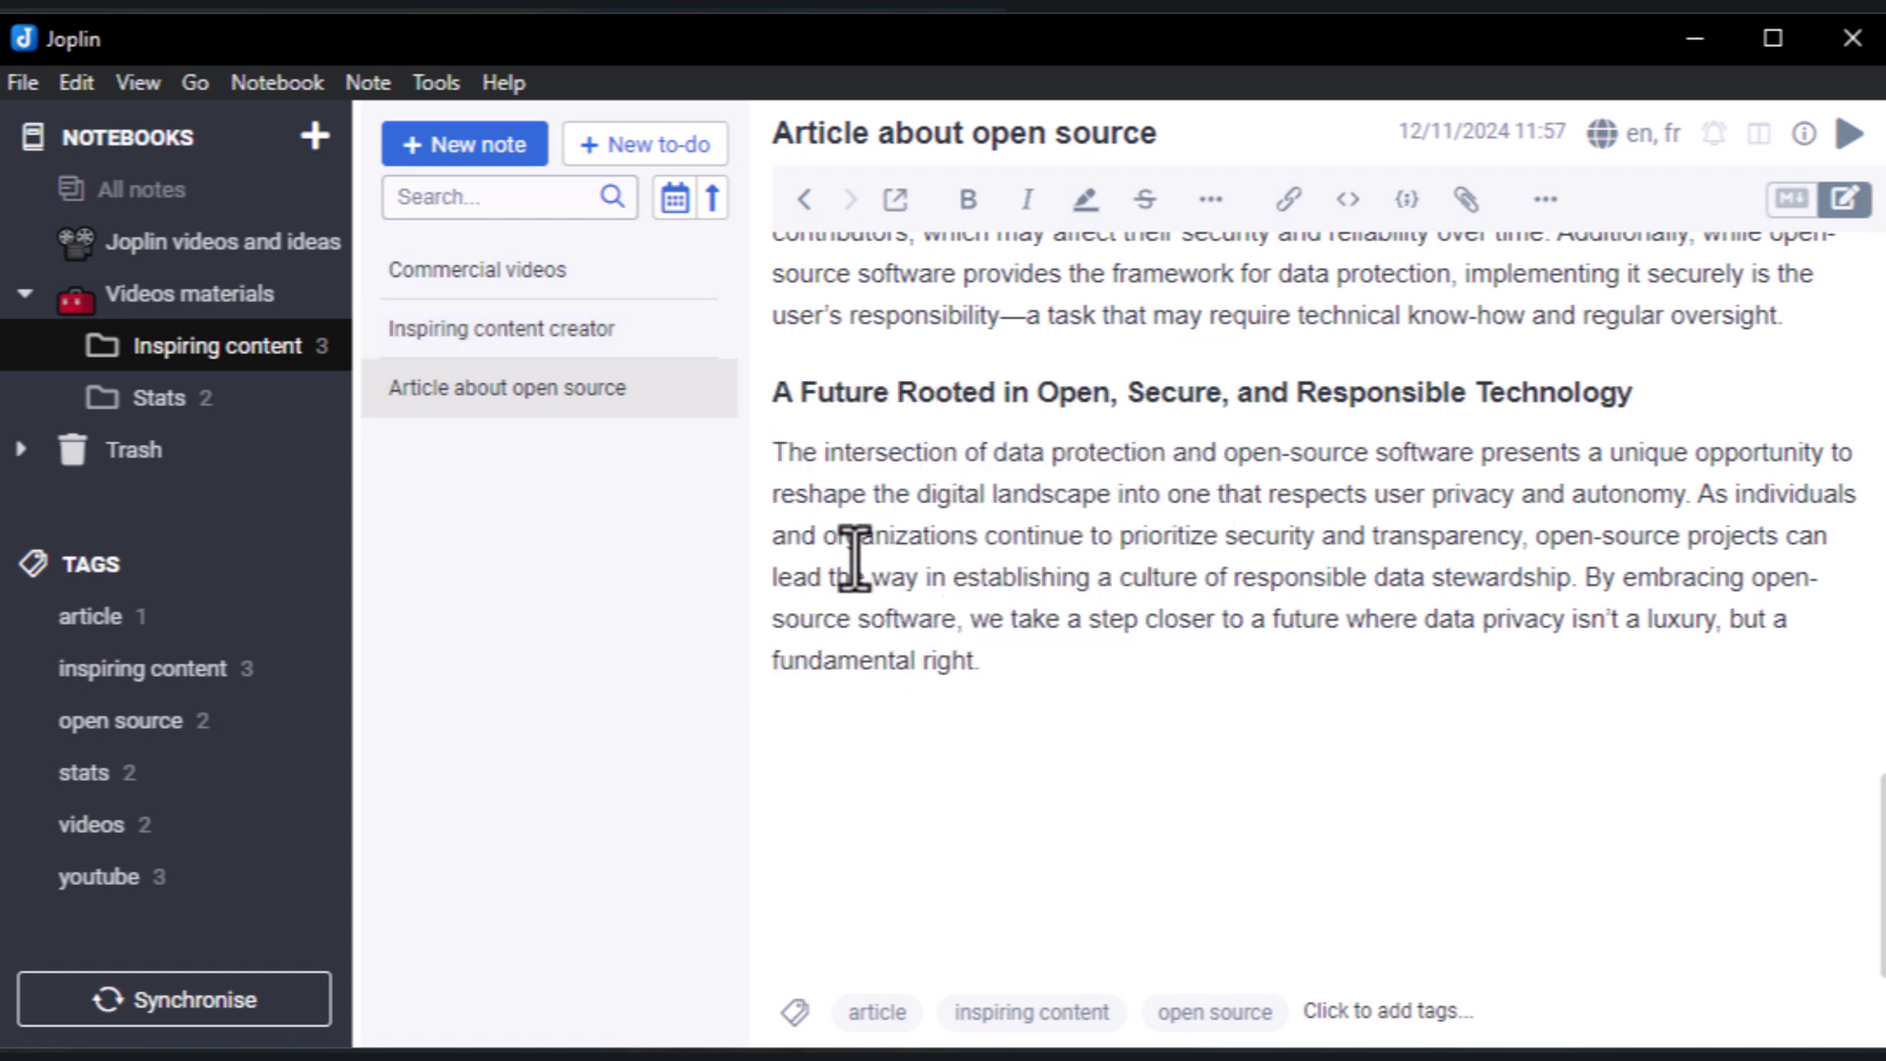
Paste the link after 'Idea of creator' in Collaborate with content creator and follow it.
left_click(332, 265)
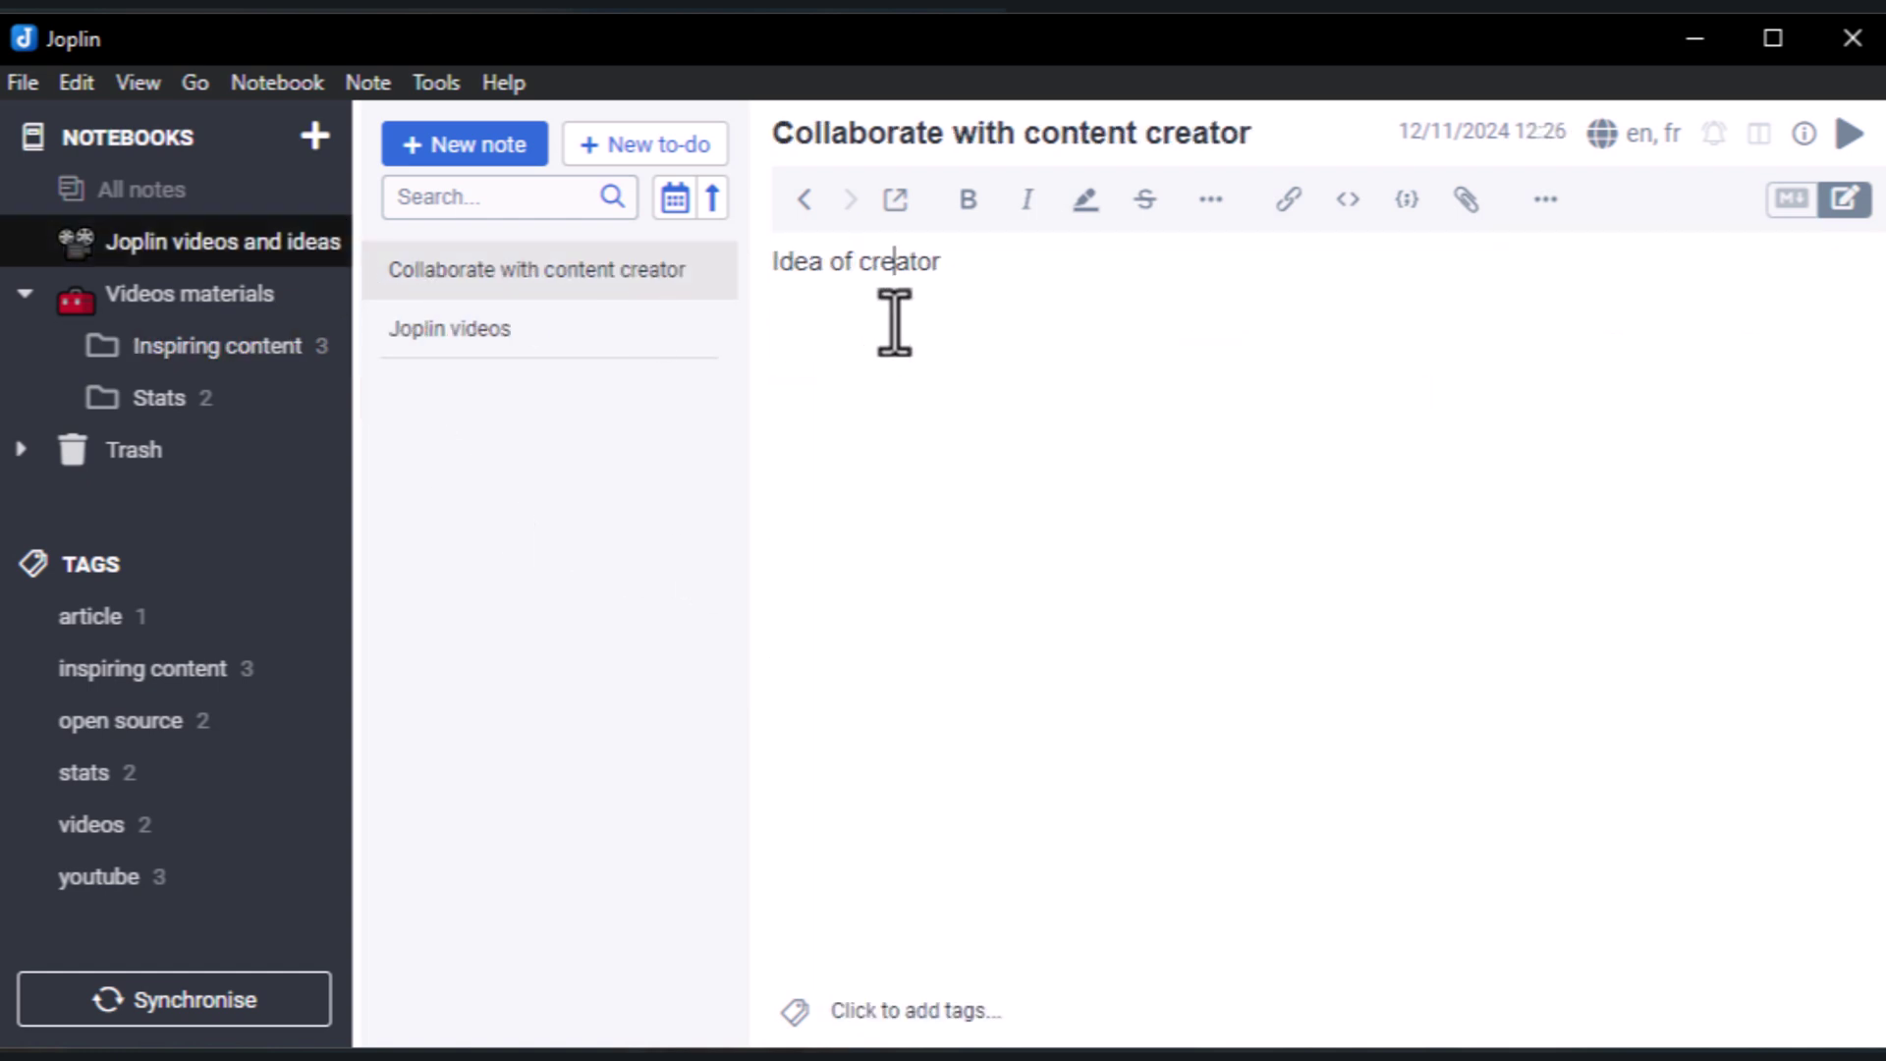
left_click(1014, 305)
type("Inspiring content creator")
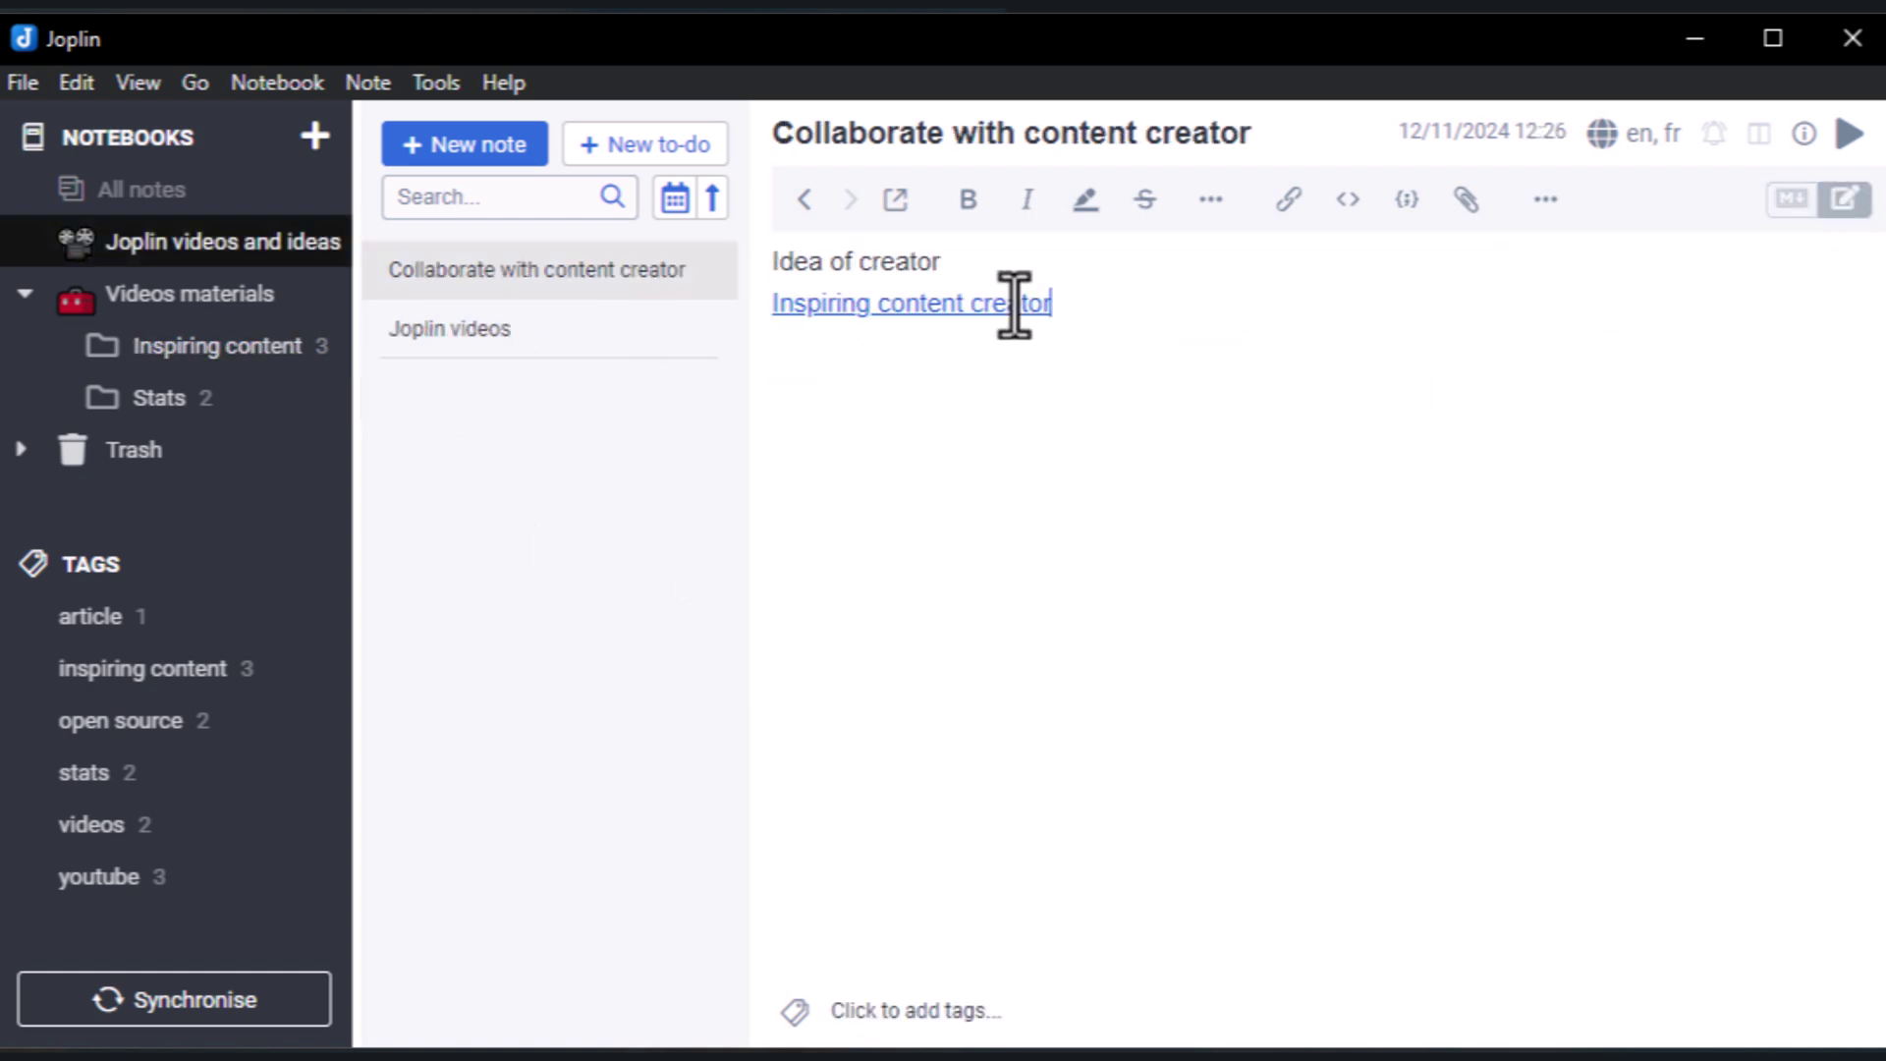
left_click(992, 305)
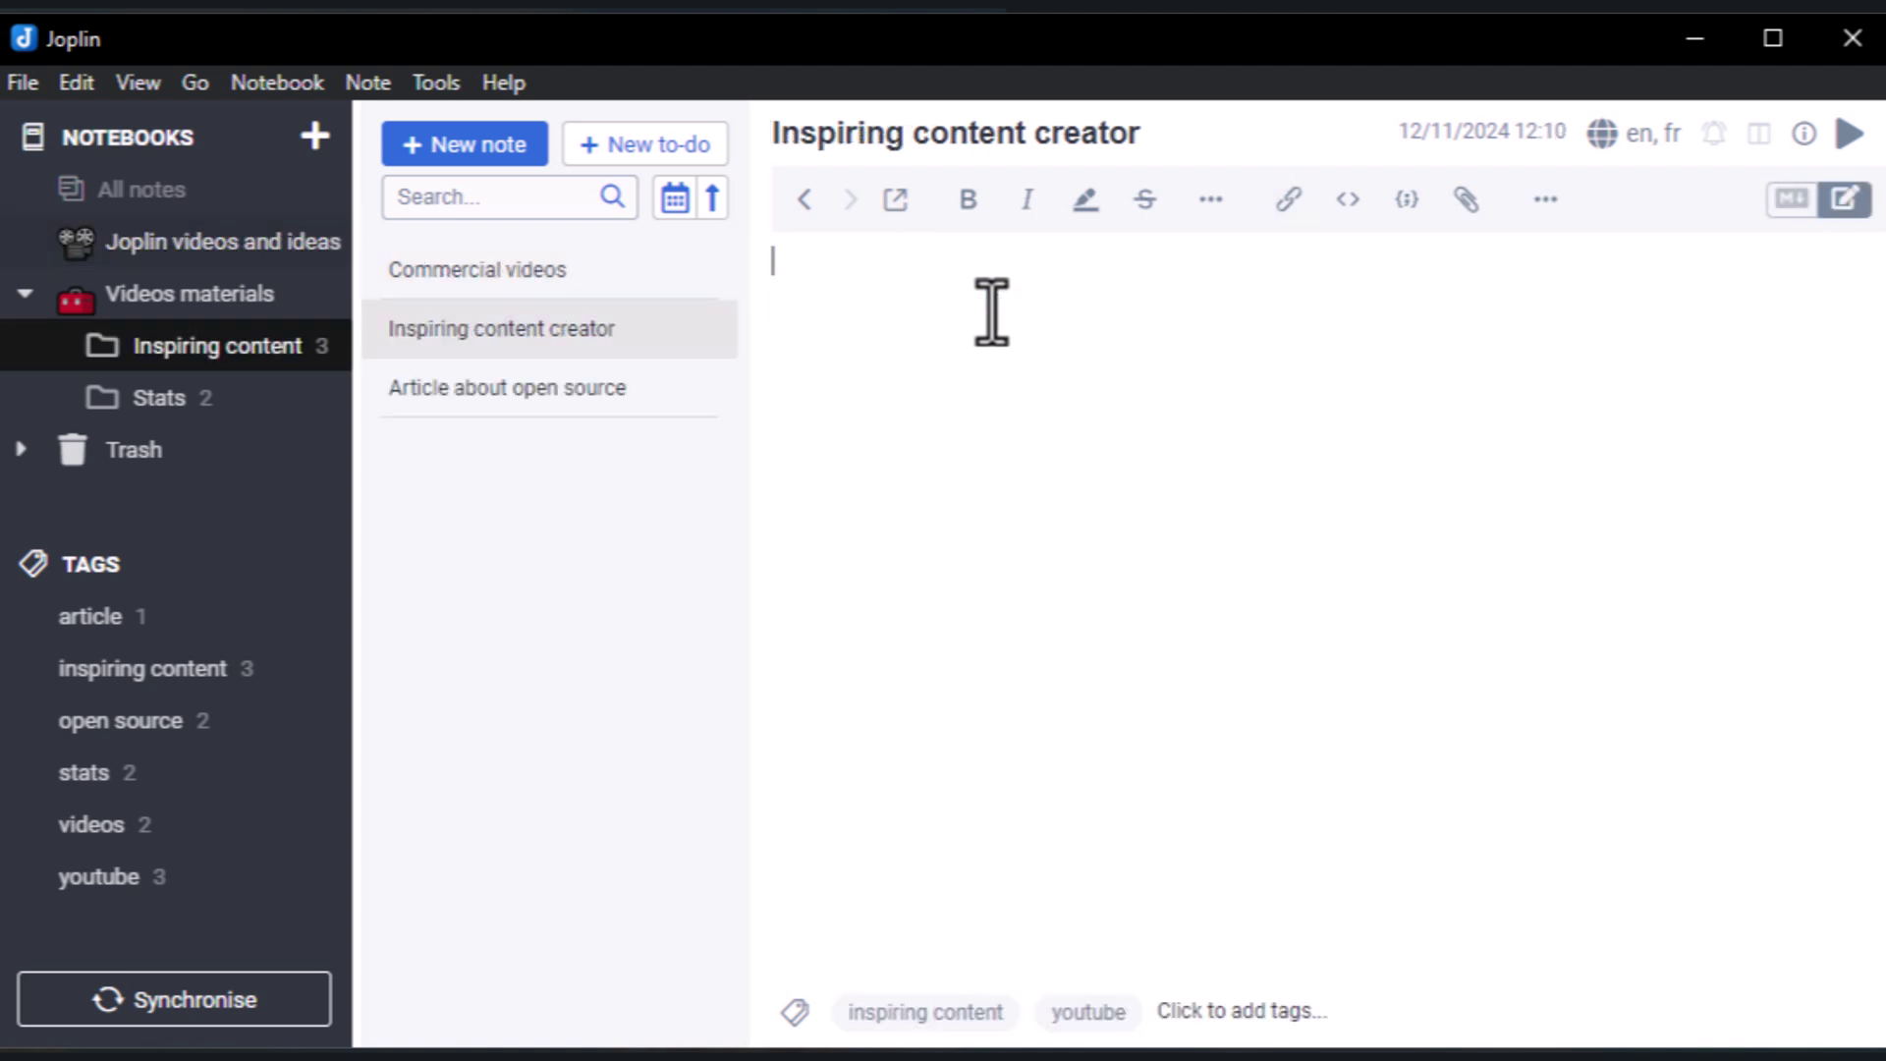